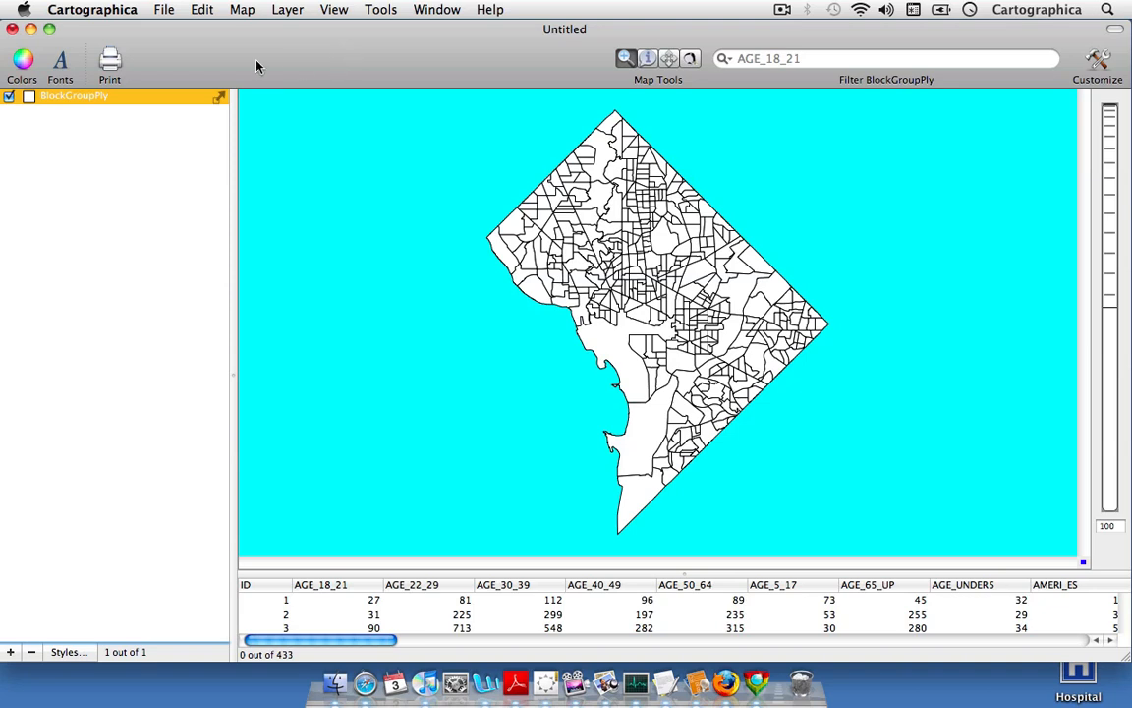
Open crime_incidents_2006_CSV.csv from the Washington D.C. Data folder for import as table data
left_click(164, 11)
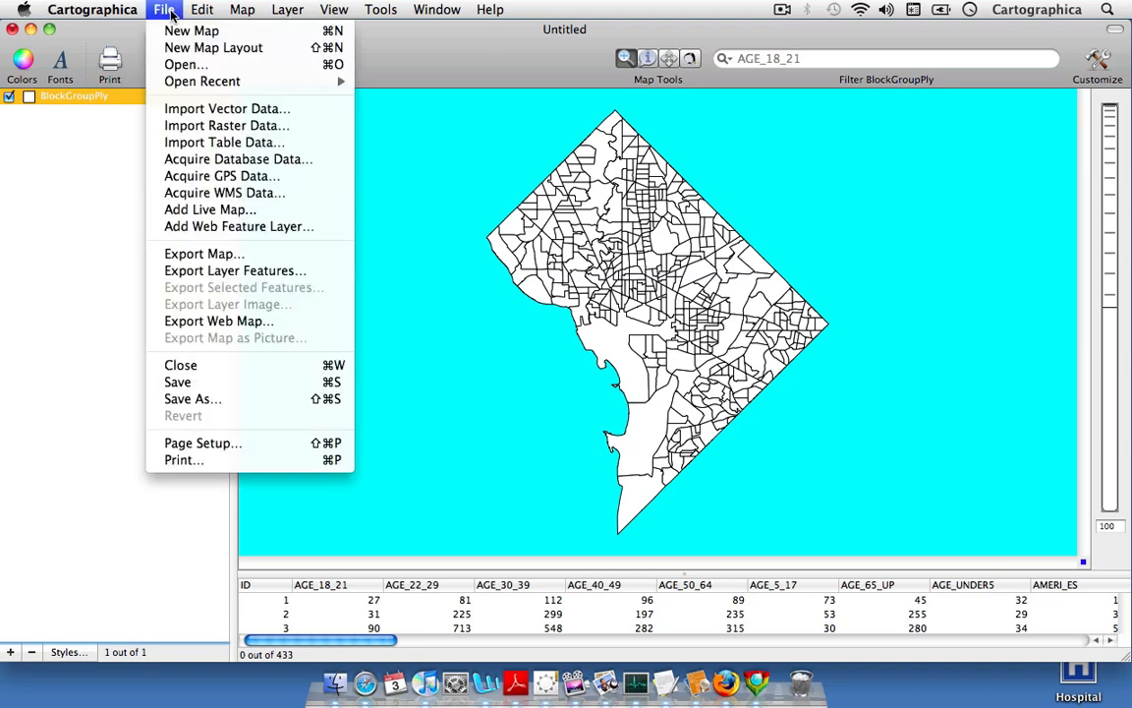
left_click(263, 145)
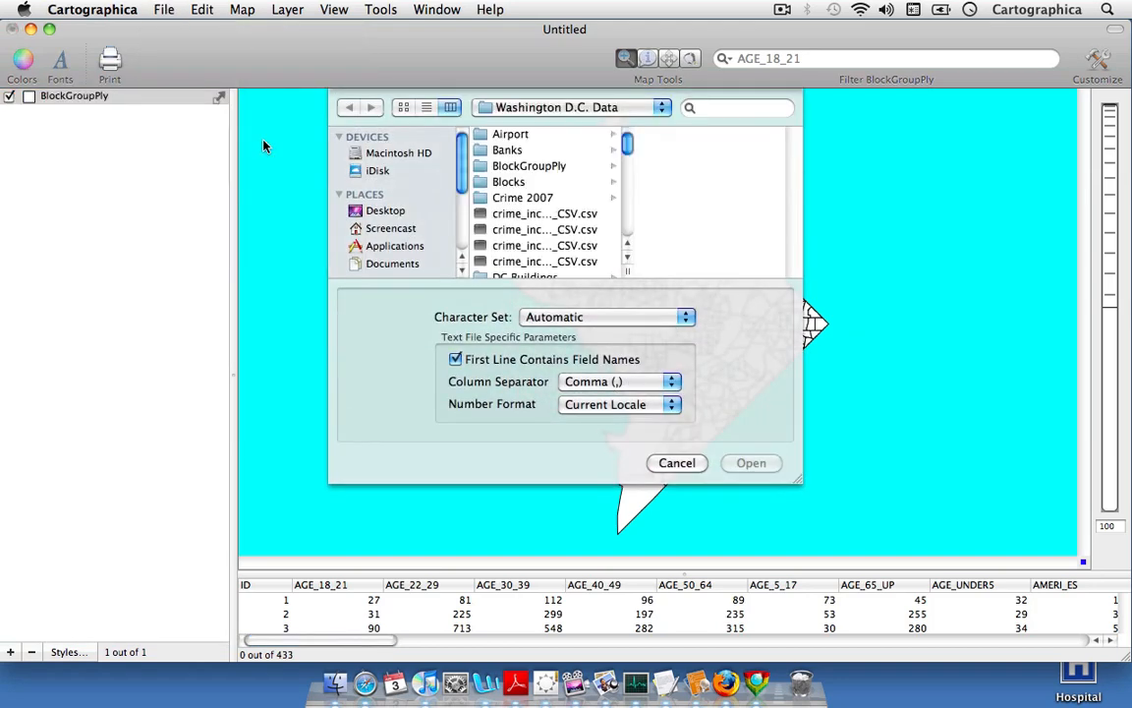
left_click(525, 216)
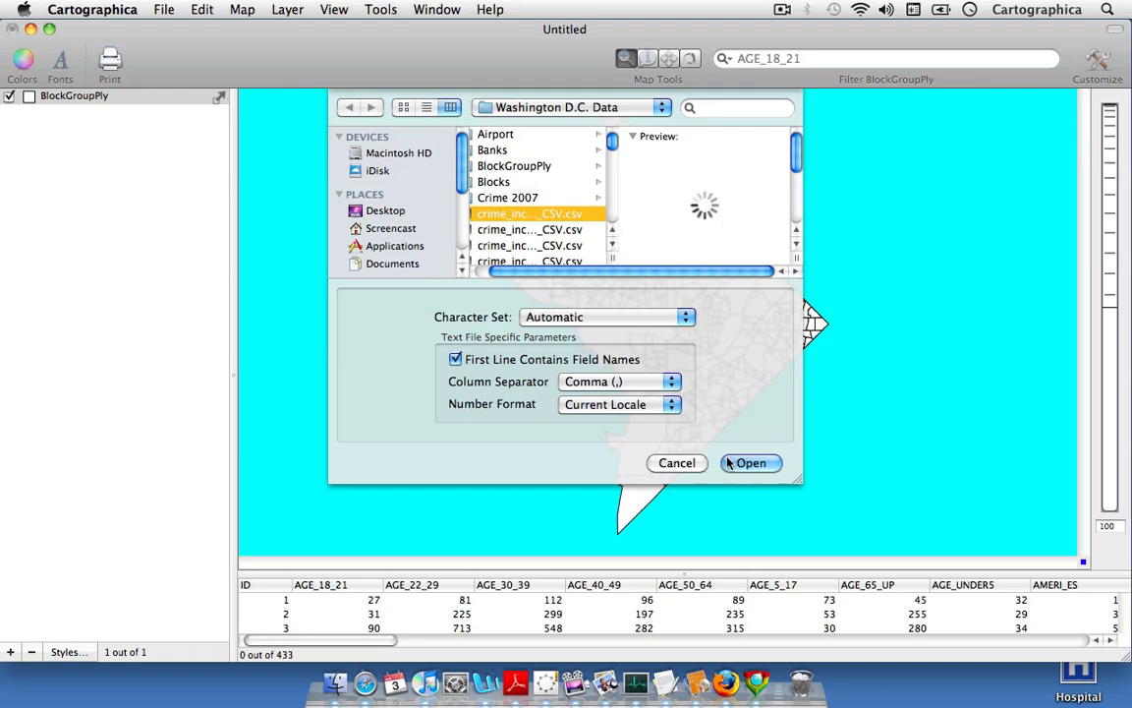
left_click(747, 463)
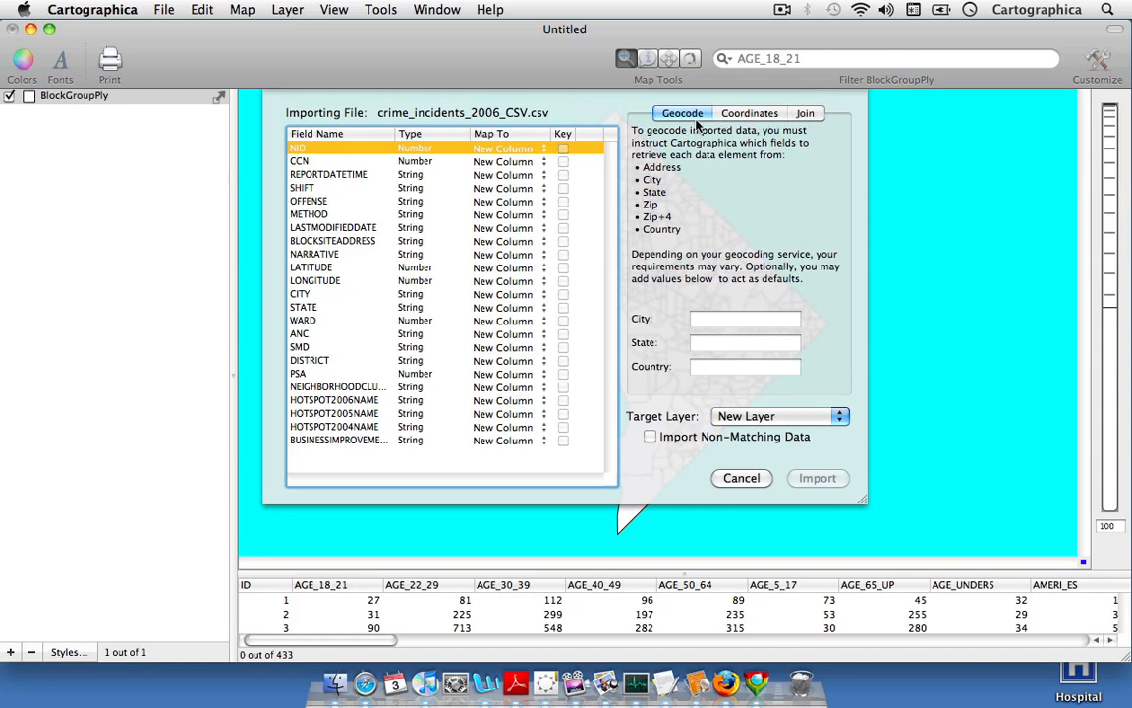
Import the crime table by coordinates into a new layer, mapping LATITUDE to Y and LONGITUDE to X
left_click(747, 114)
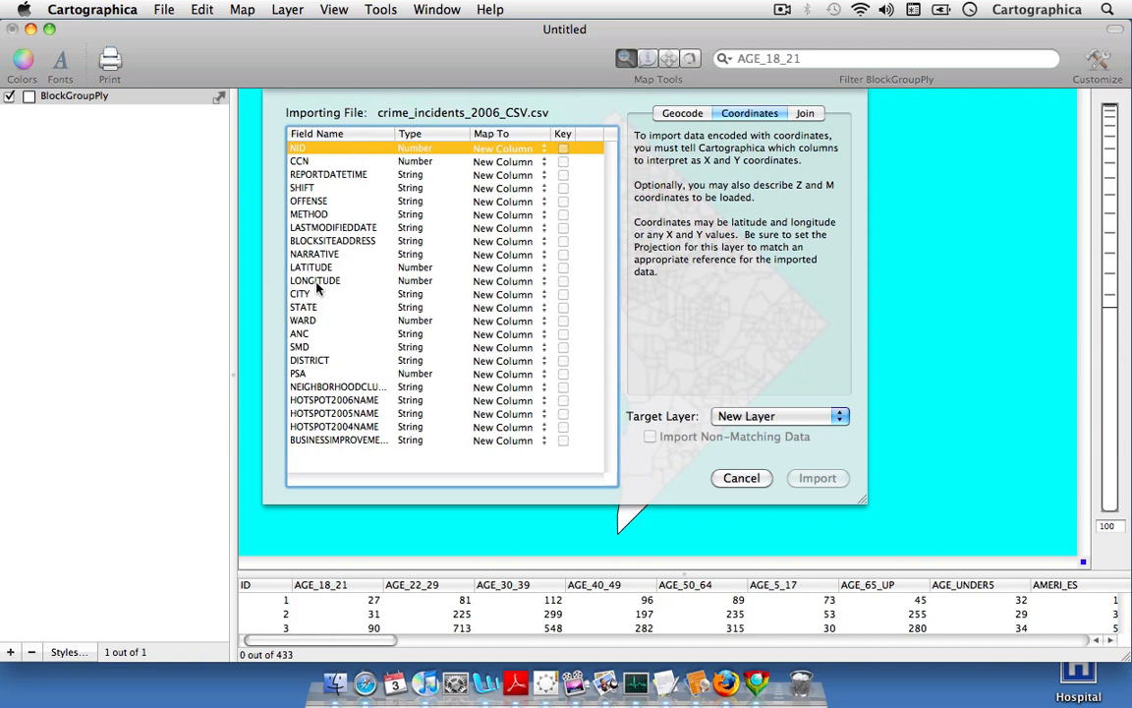
left_click(546, 267)
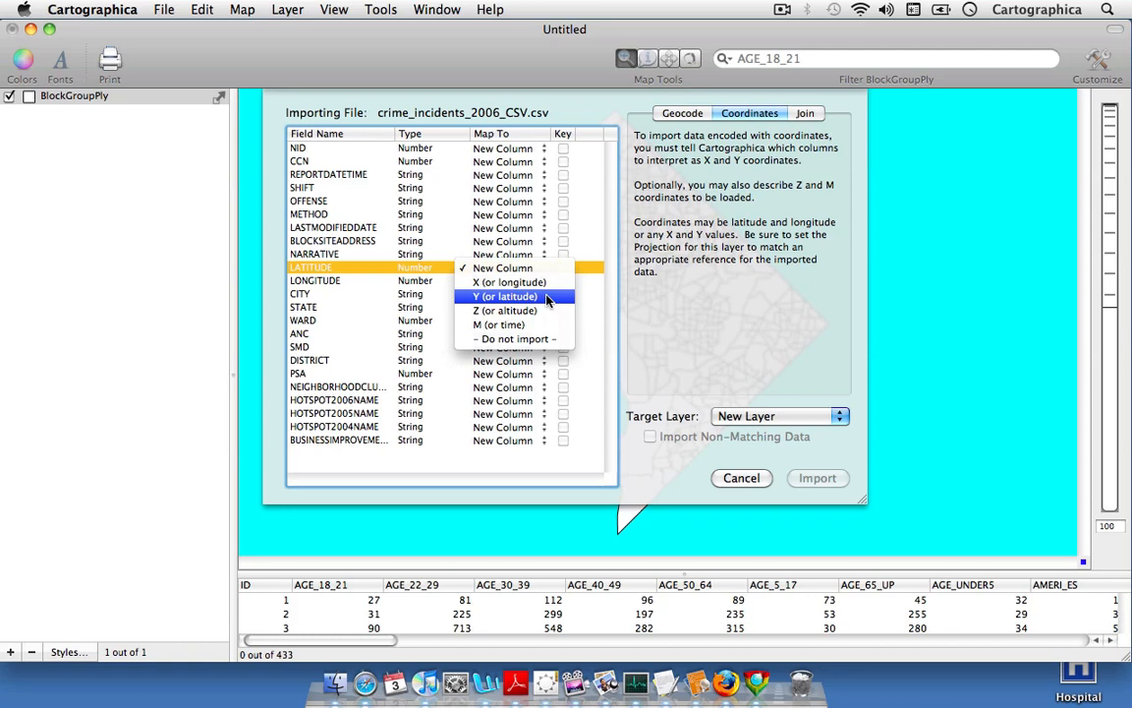
left_click(548, 297)
left_click(543, 281)
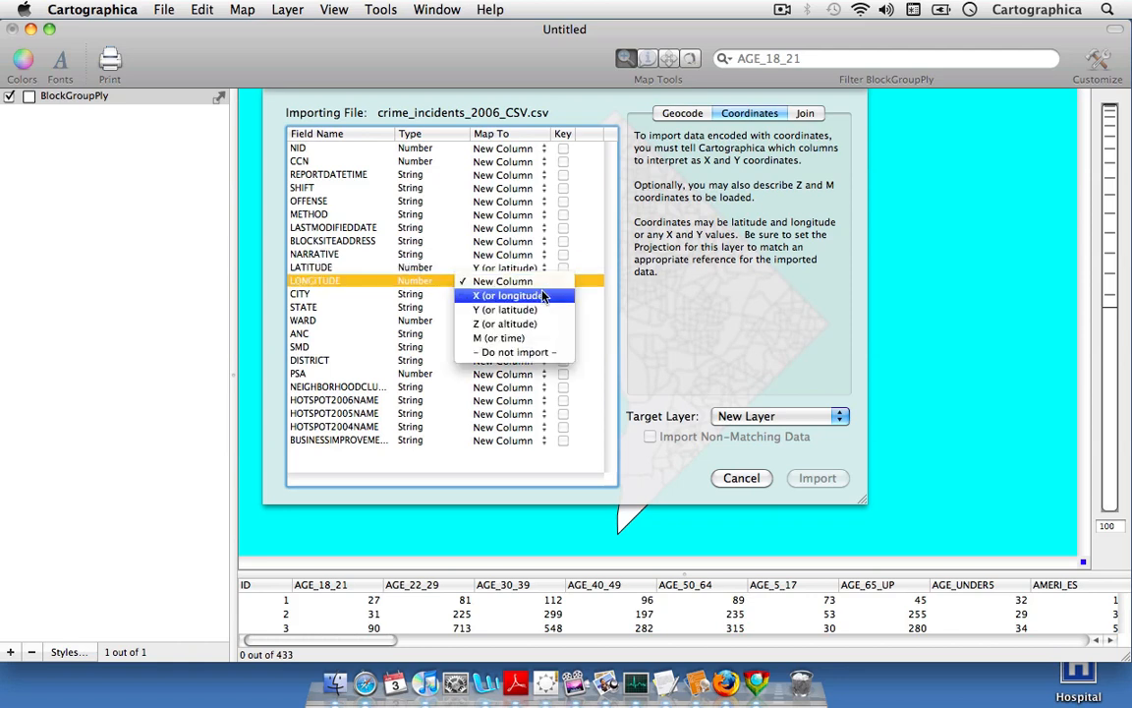
left_click(544, 296)
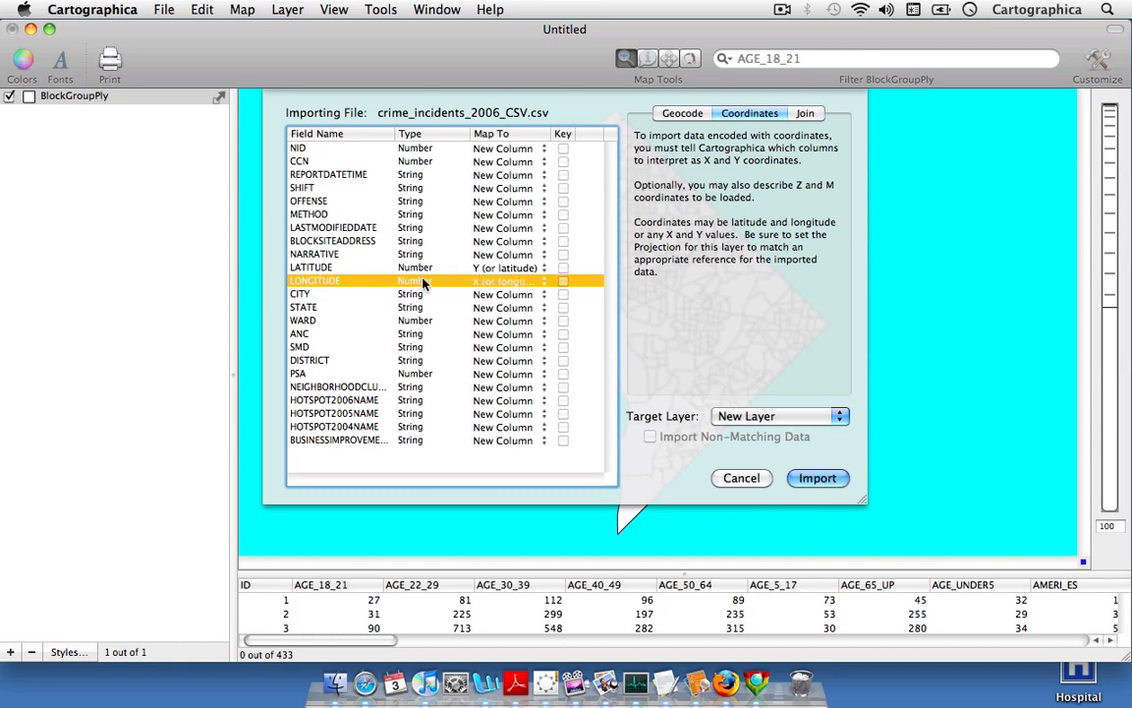
left_click(814, 478)
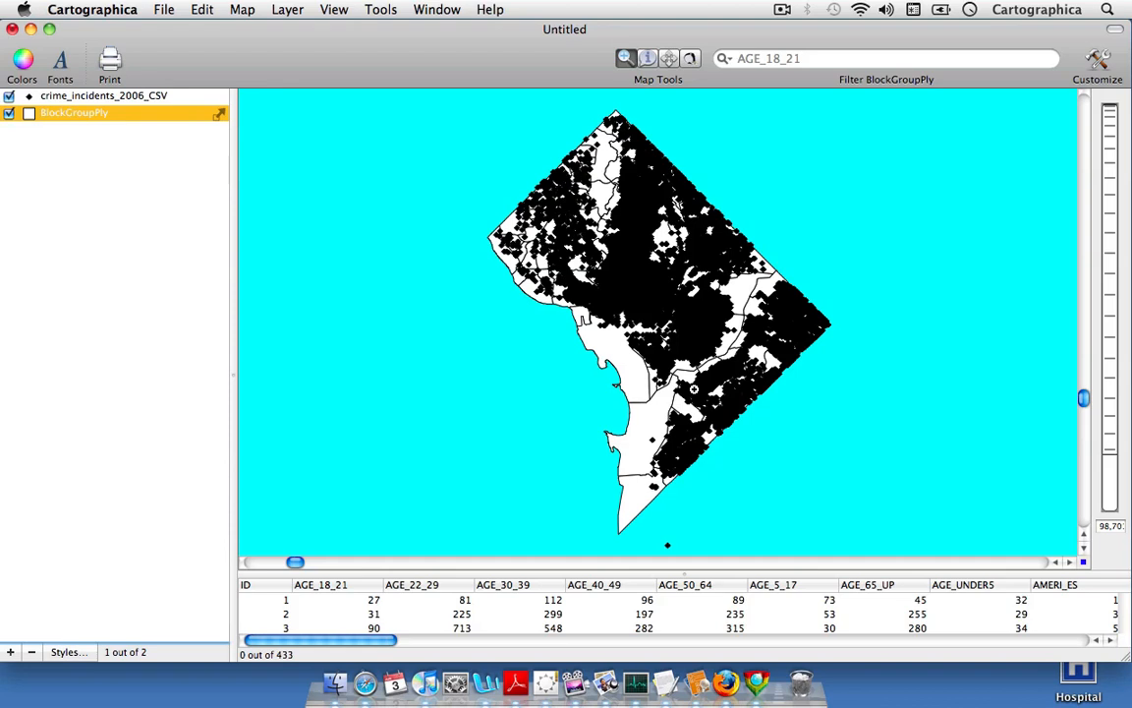
Set the fill colour of the crime_incidents_2006_CSV layer's points to Blue and close the style settings
double_click(51, 96)
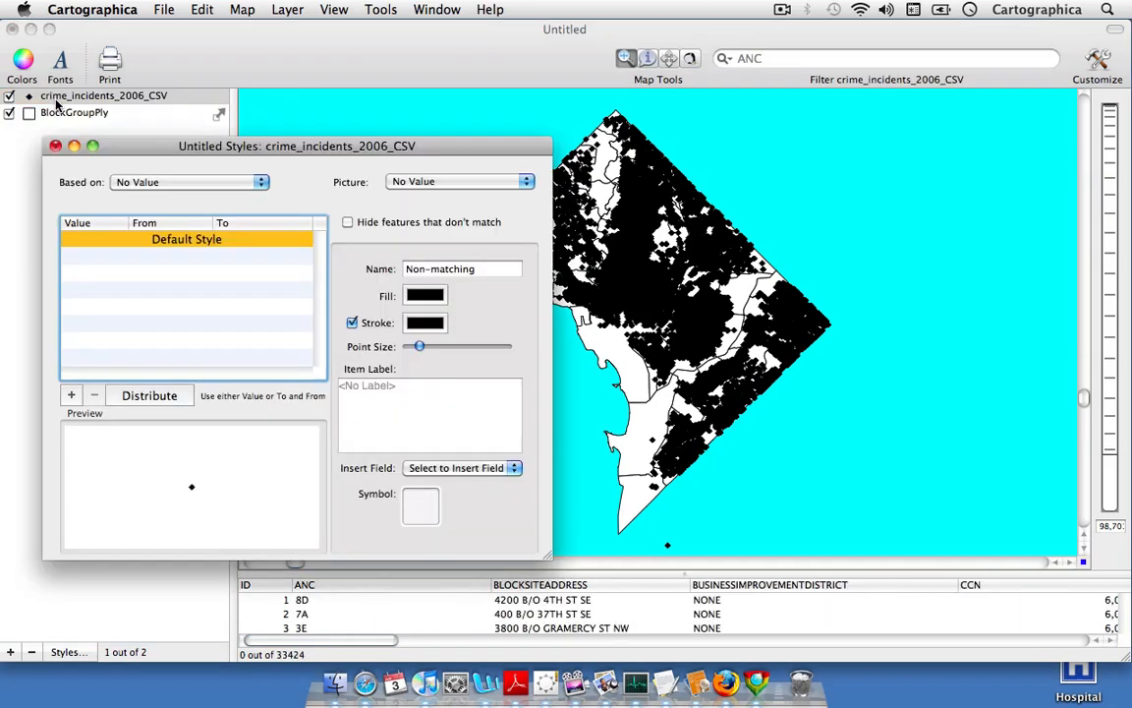
left_click(425, 295)
left_click(383, 329)
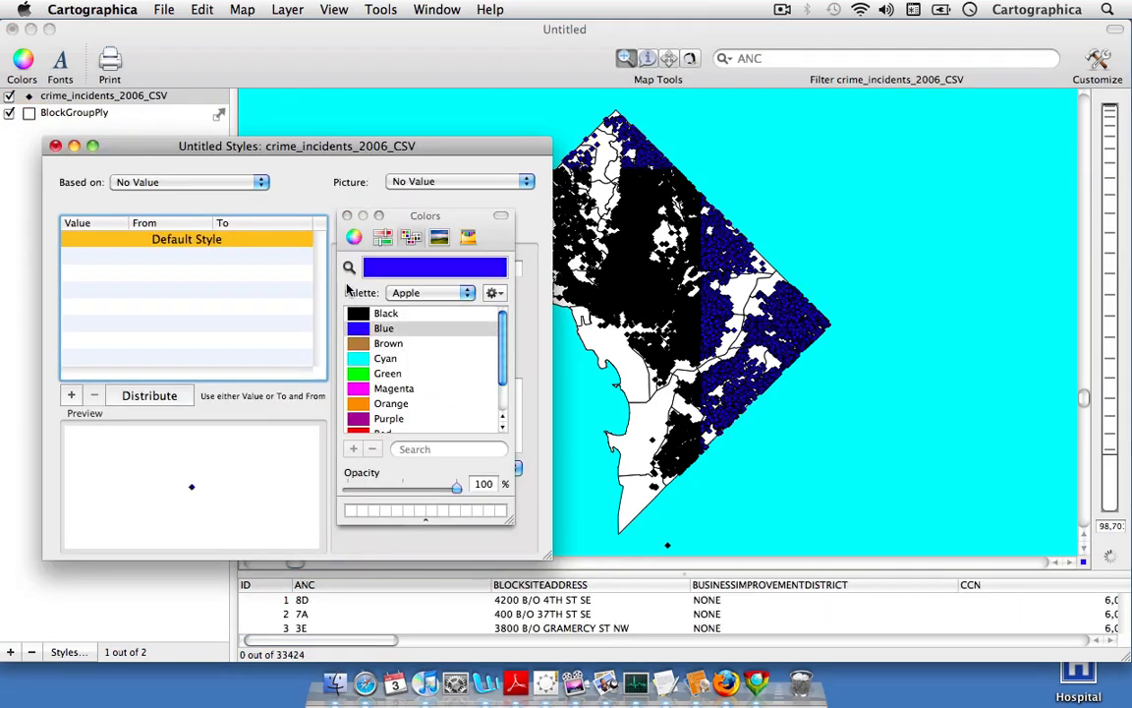
left_click(347, 215)
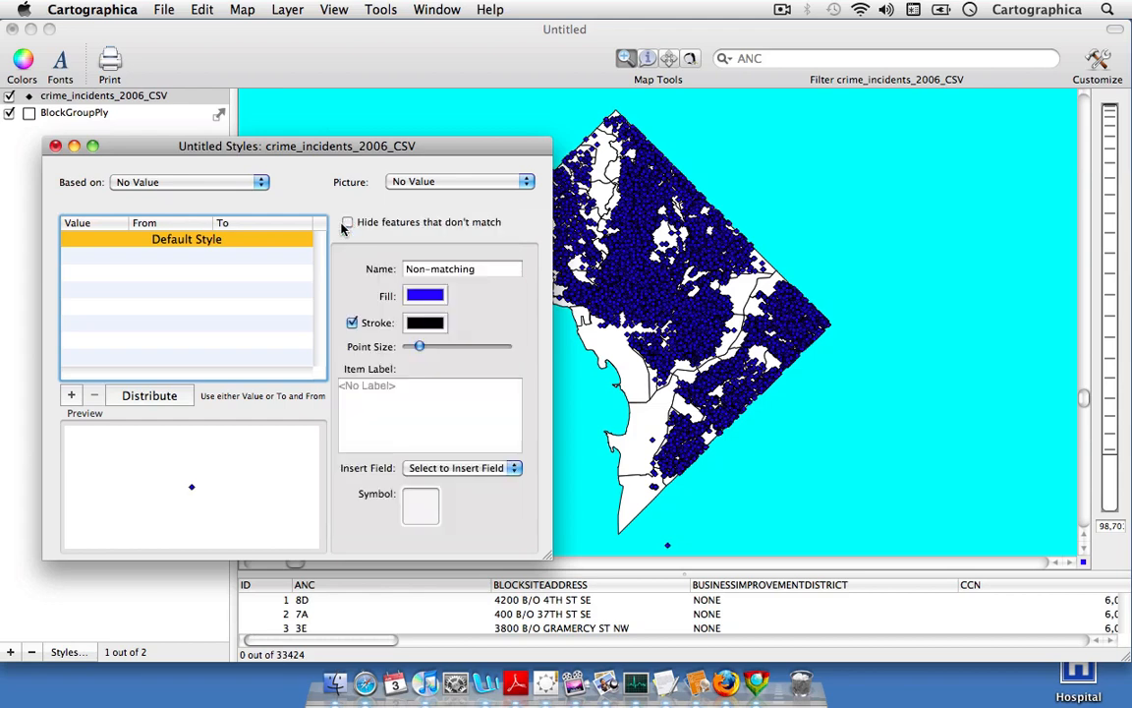
left_click(56, 147)
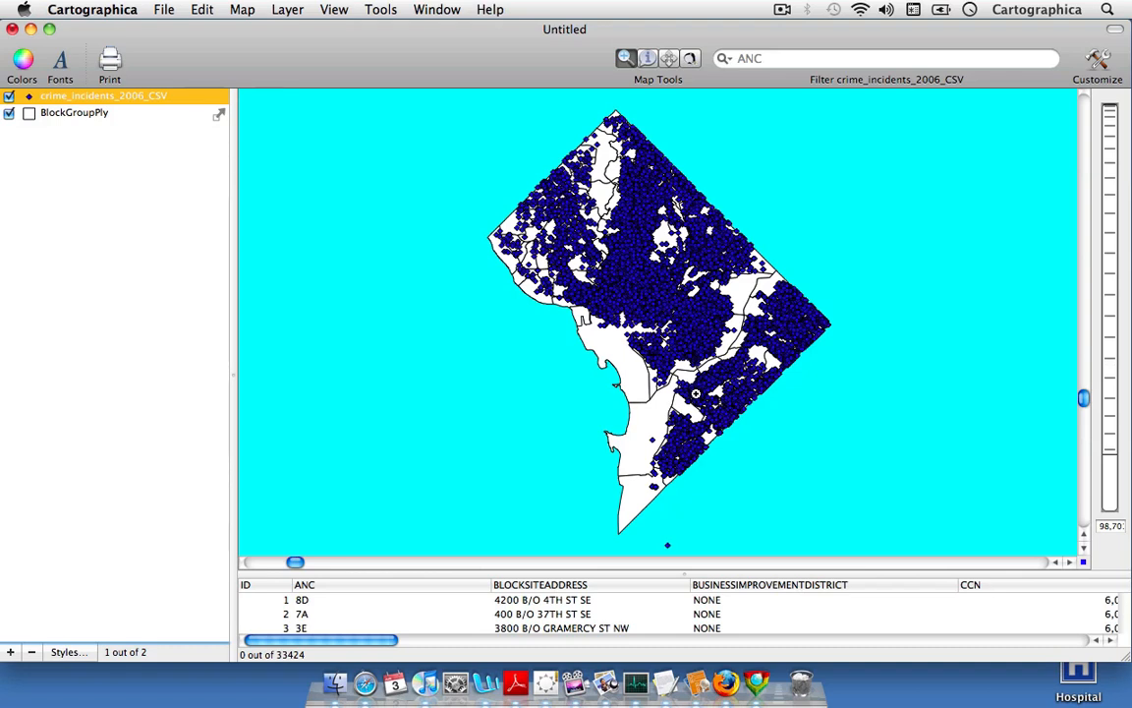
Hide the crime_incidents_2006_CSV layer, leaving only the block groups on the map
left_click(9, 96)
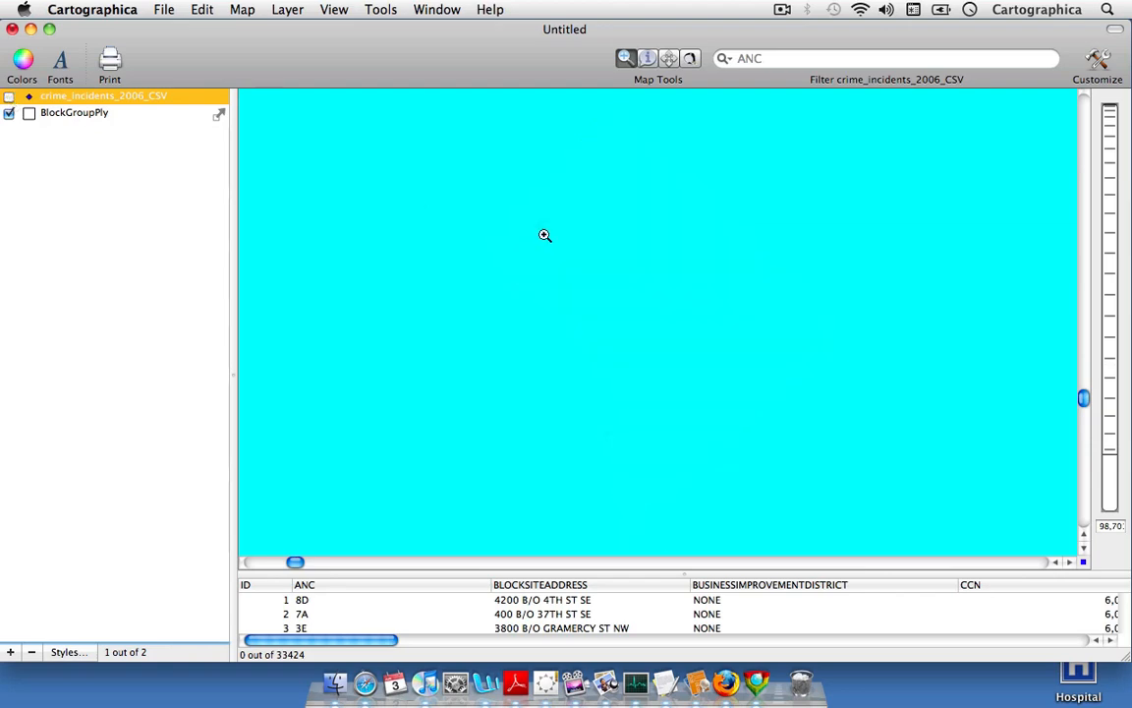
left_click_drag(1103, 332, 1088, 241)
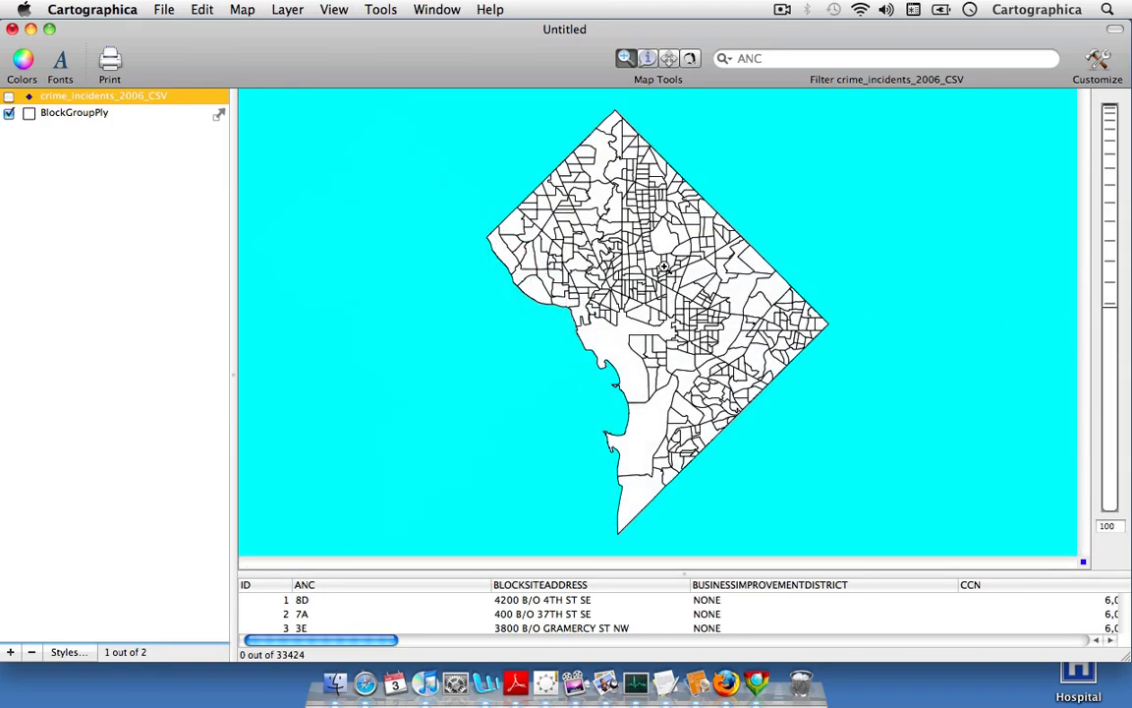
left_click(167, 9)
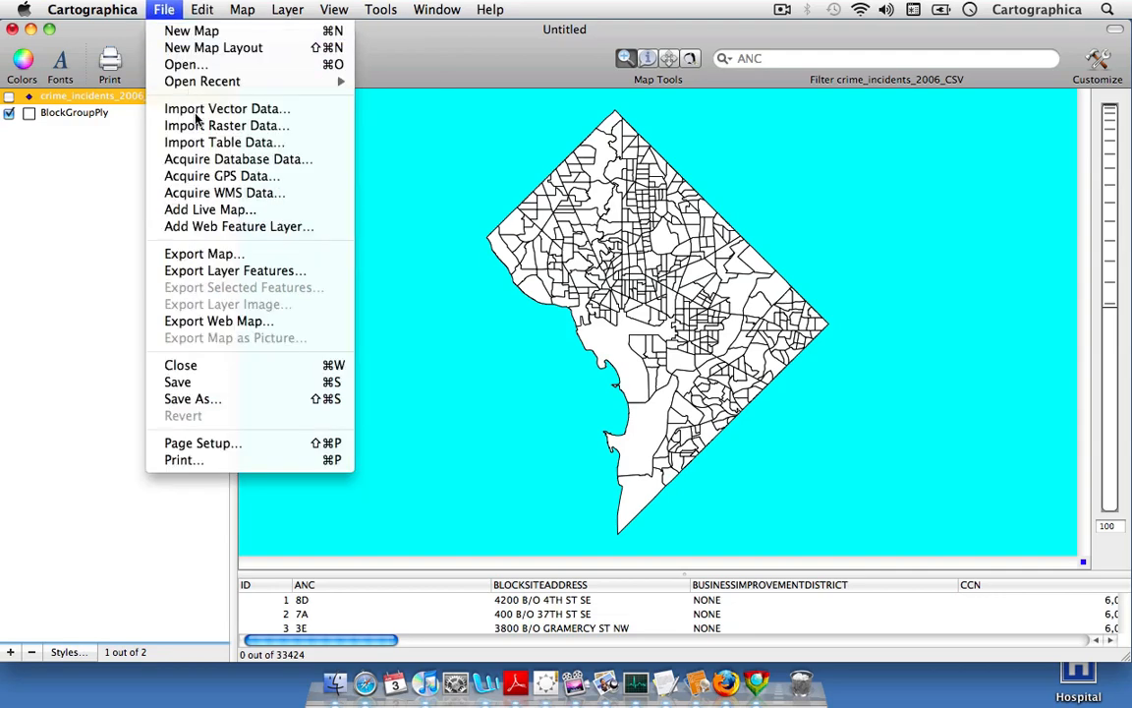
left_click(408, 56)
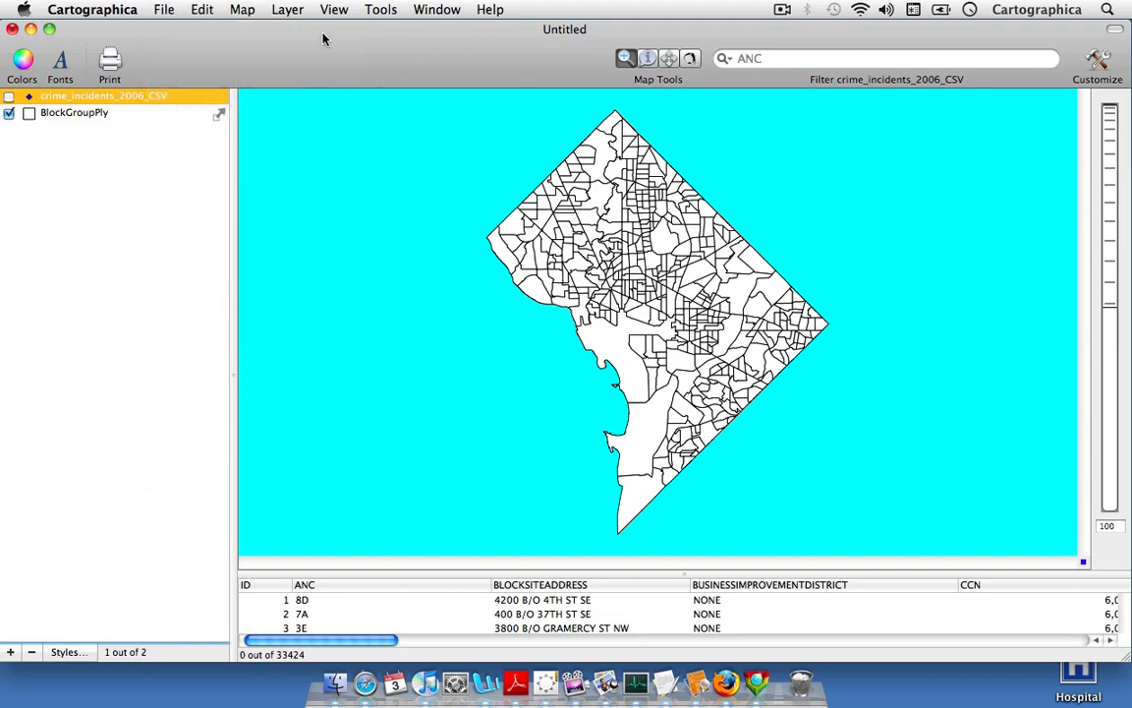
Compare the Bing and Internal options in the geocoder options, and confirm with Bing Geocoder selected
left_click(377, 8)
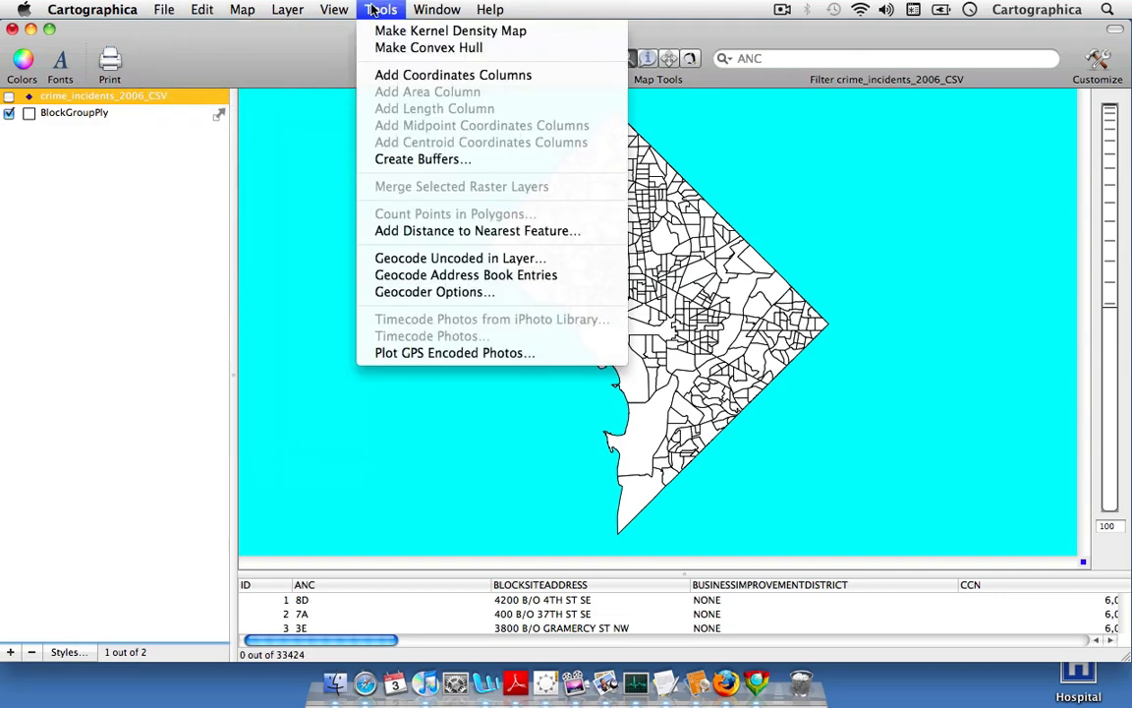
left_click(468, 298)
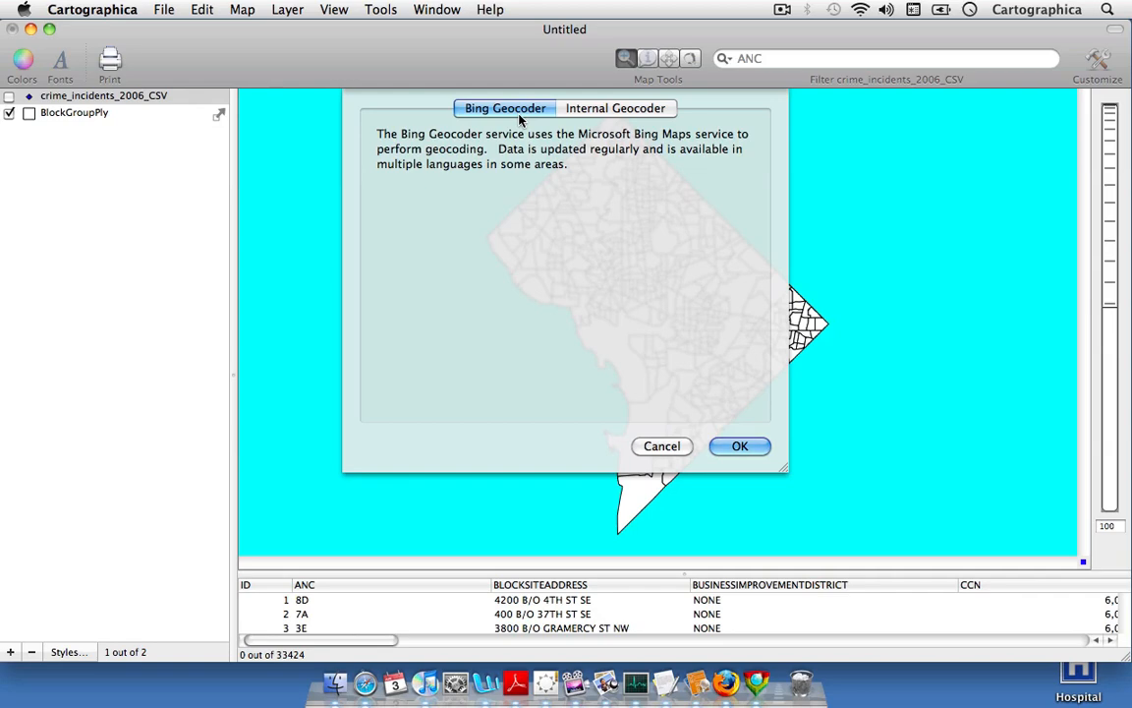
left_click(578, 108)
left_click(521, 108)
left_click(610, 112)
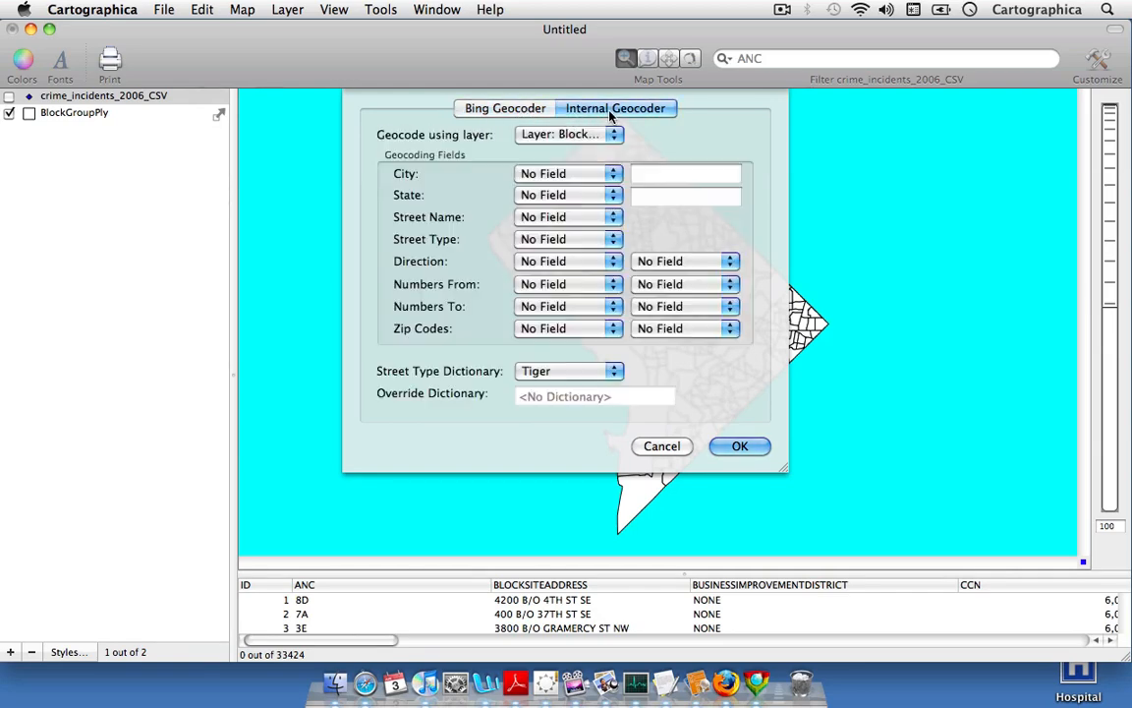
left_click(529, 110)
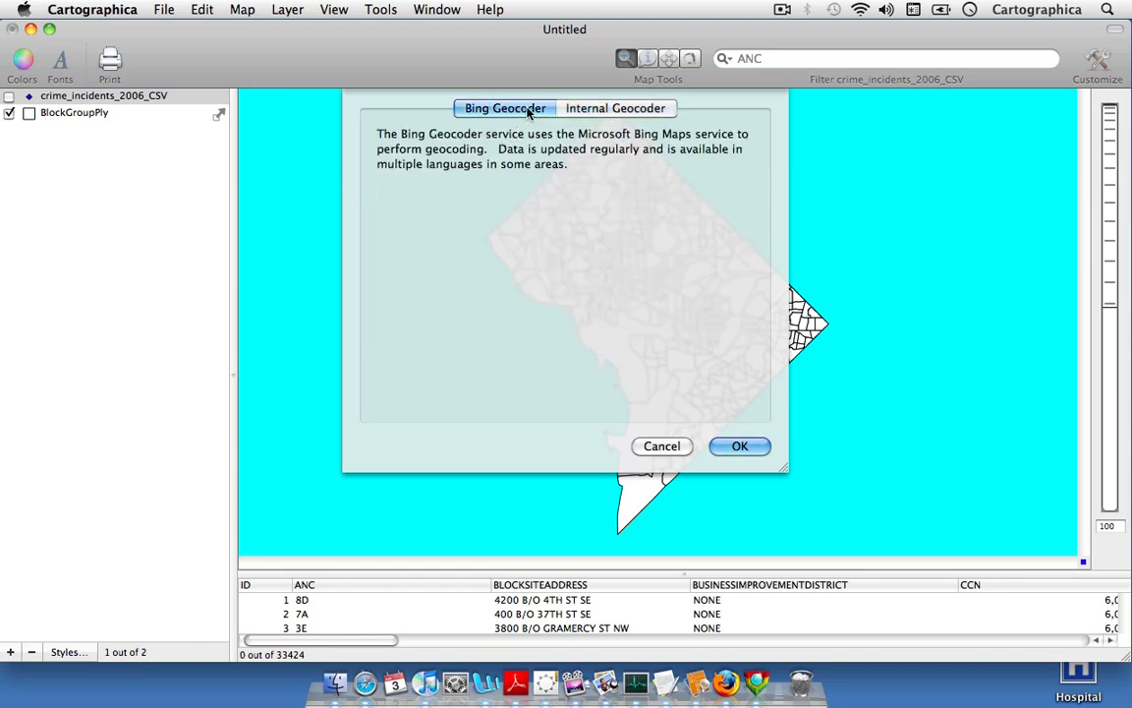
left_click(570, 108)
left_click(521, 108)
left_click(740, 445)
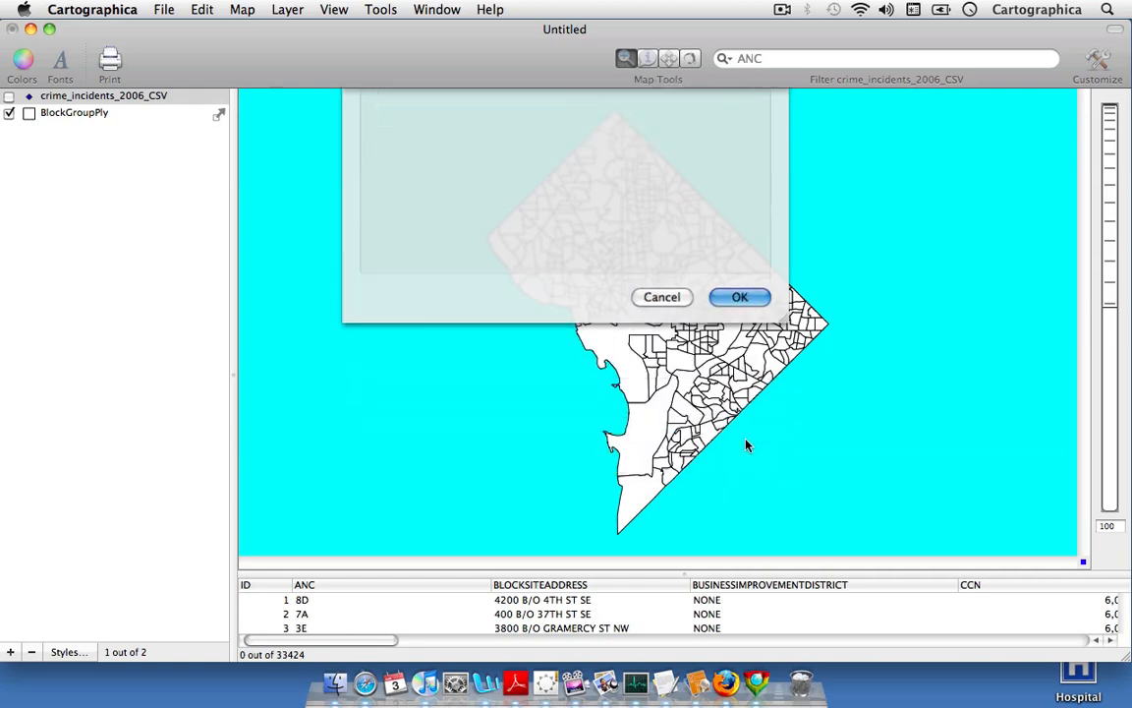
Open HospitalPt.dbf from the Hospitals folder for import as table data
left_click(164, 12)
left_click(232, 142)
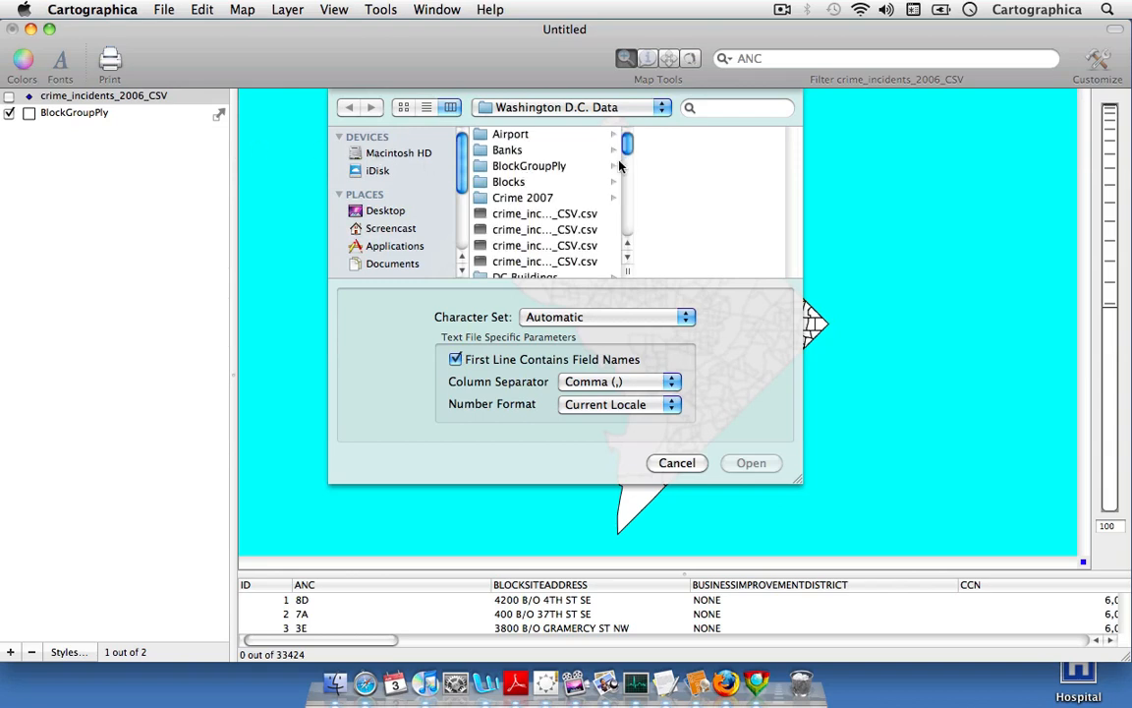
scroll(629, 162, "down", 5)
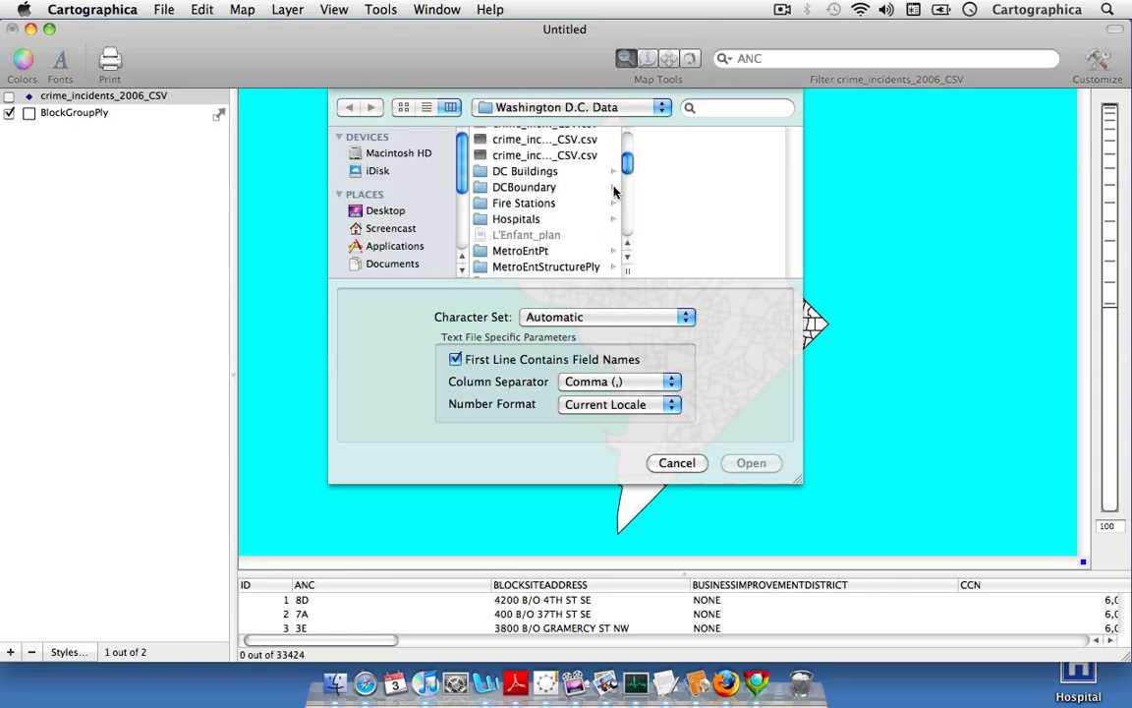
left_click(533, 220)
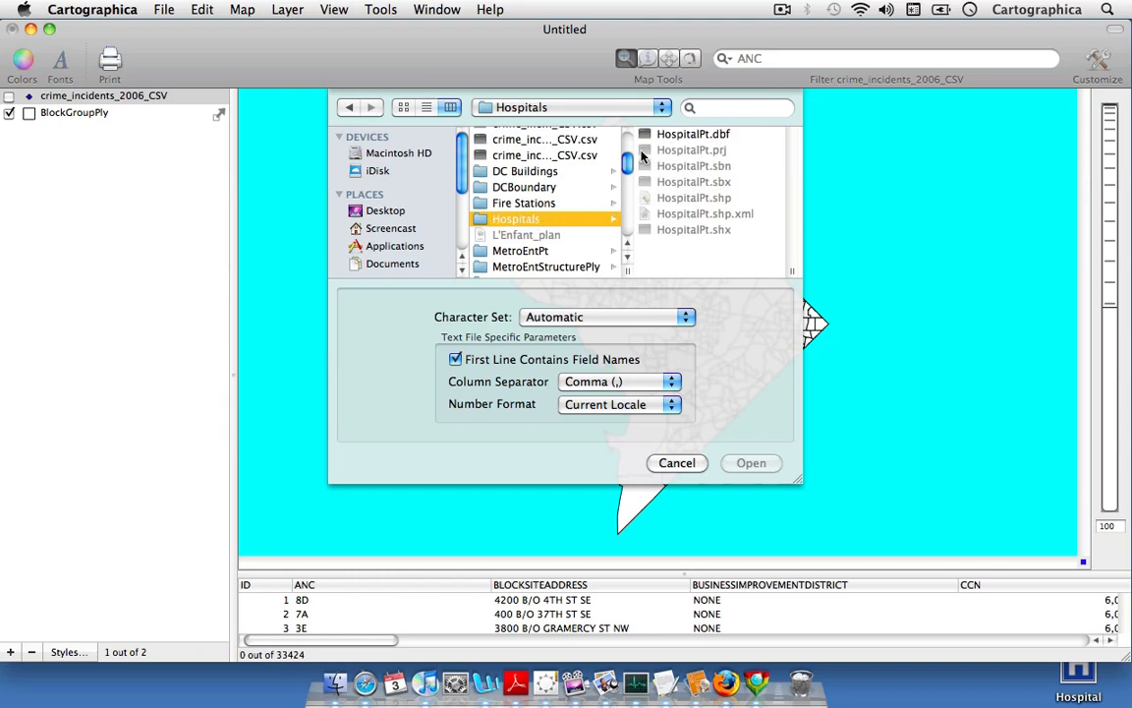
left_click(664, 140)
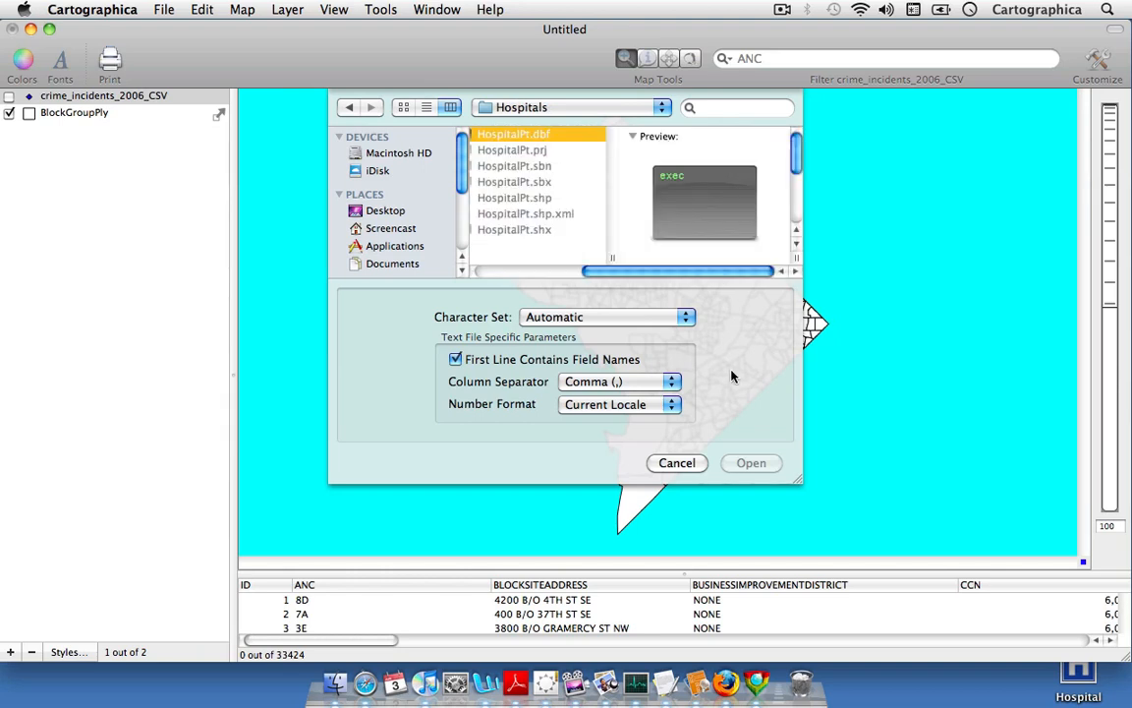
left_click(751, 463)
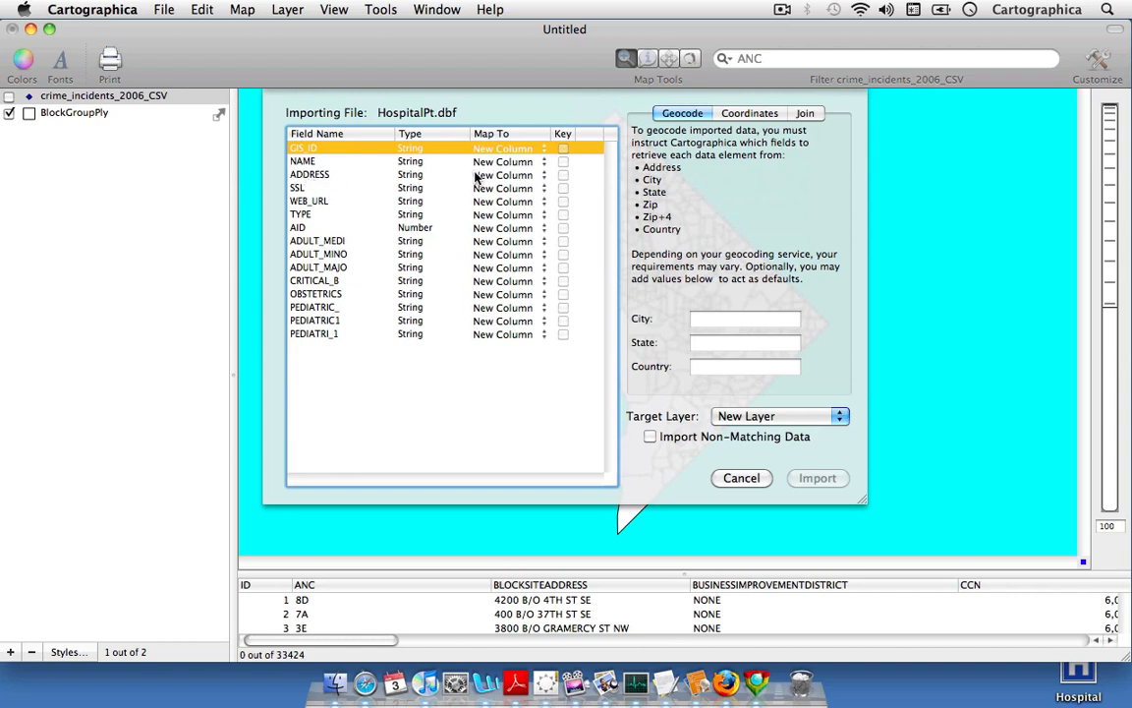
Geocode and import the hospital table into a new layer, mapping ADDRESS to Address 1 with default city Washington and state D.C
left_click(540, 175)
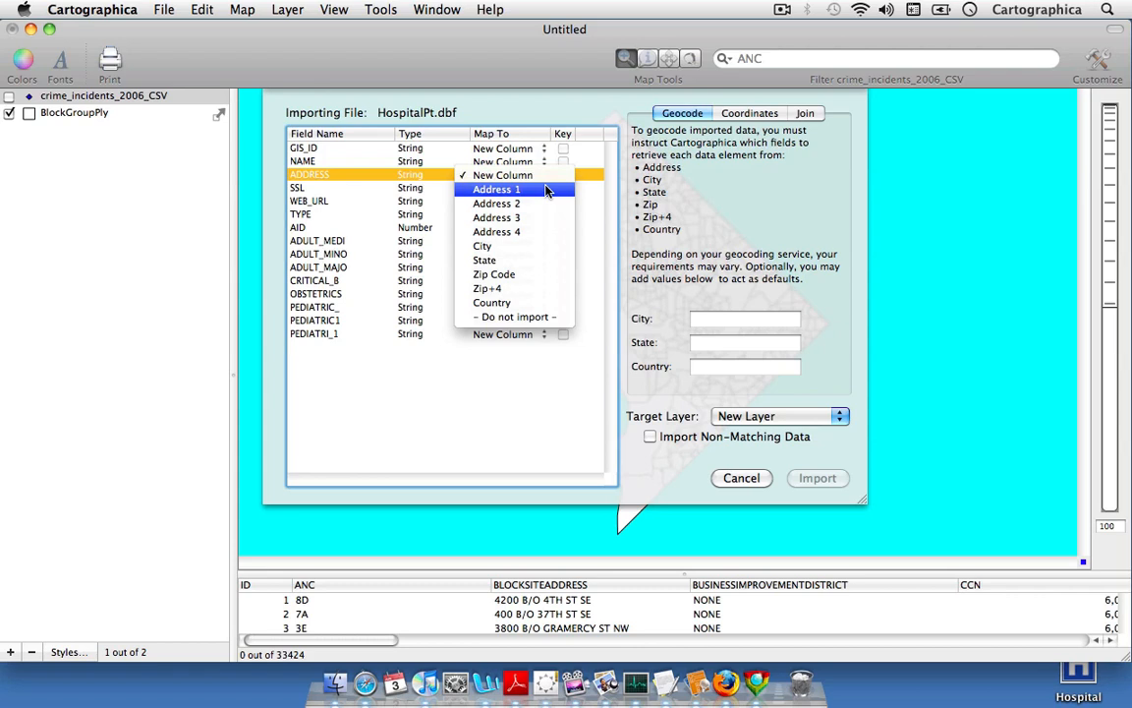
left_click(547, 189)
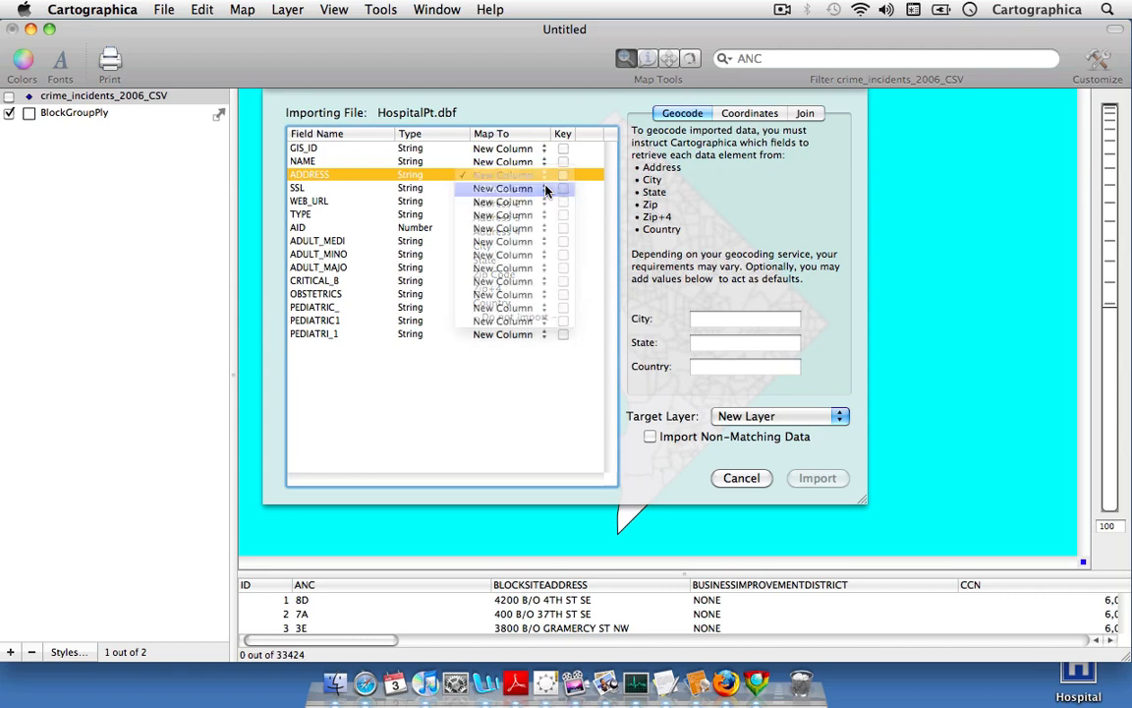
left_click(721, 321)
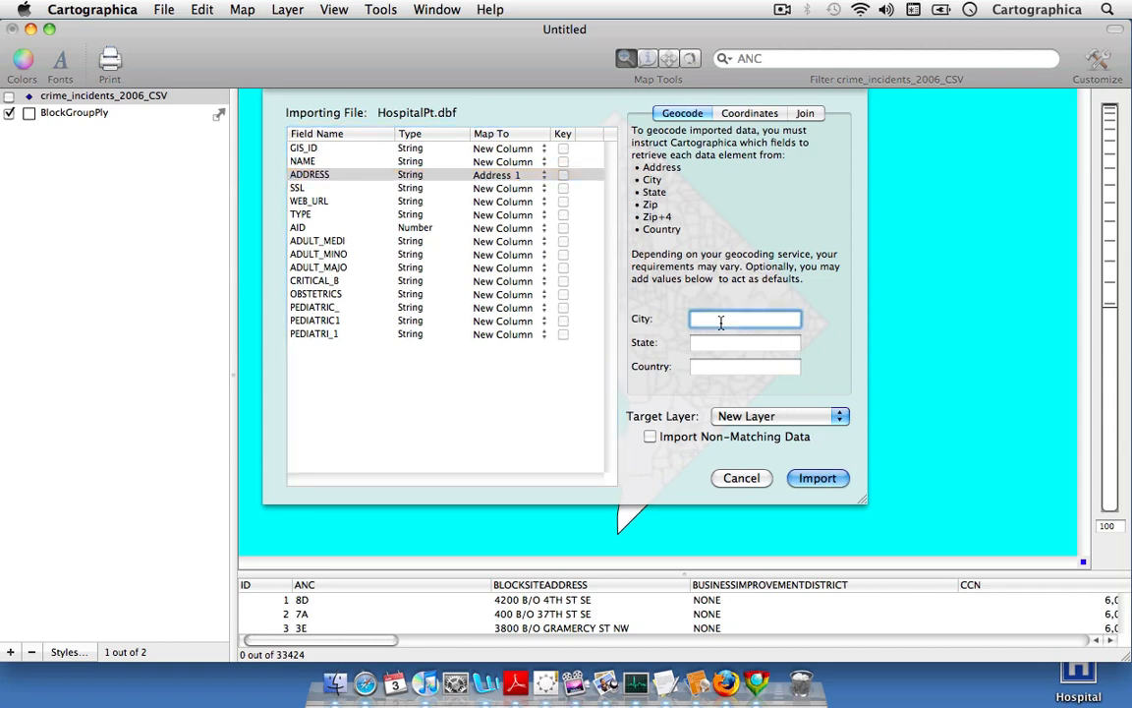
type("Washington")
key("Tab")
type("D.C")
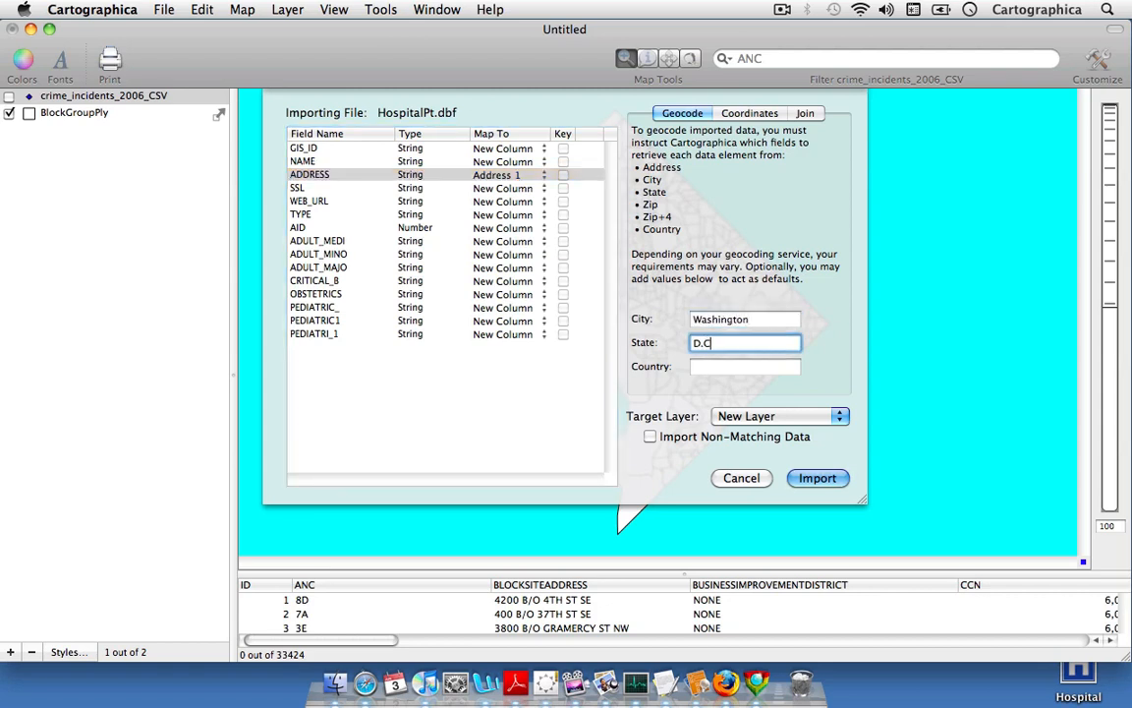
type(".")
left_click(802, 477)
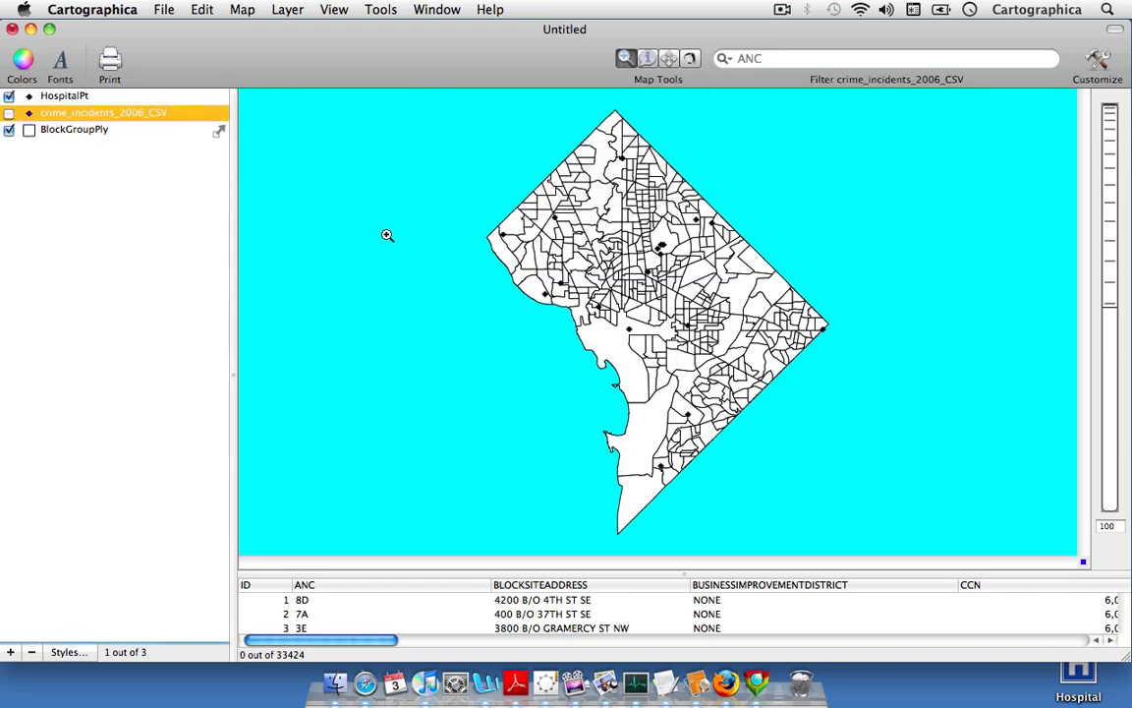
Set the fill colour of the HospitalPt layer's default point style to Green
double_click(73, 102)
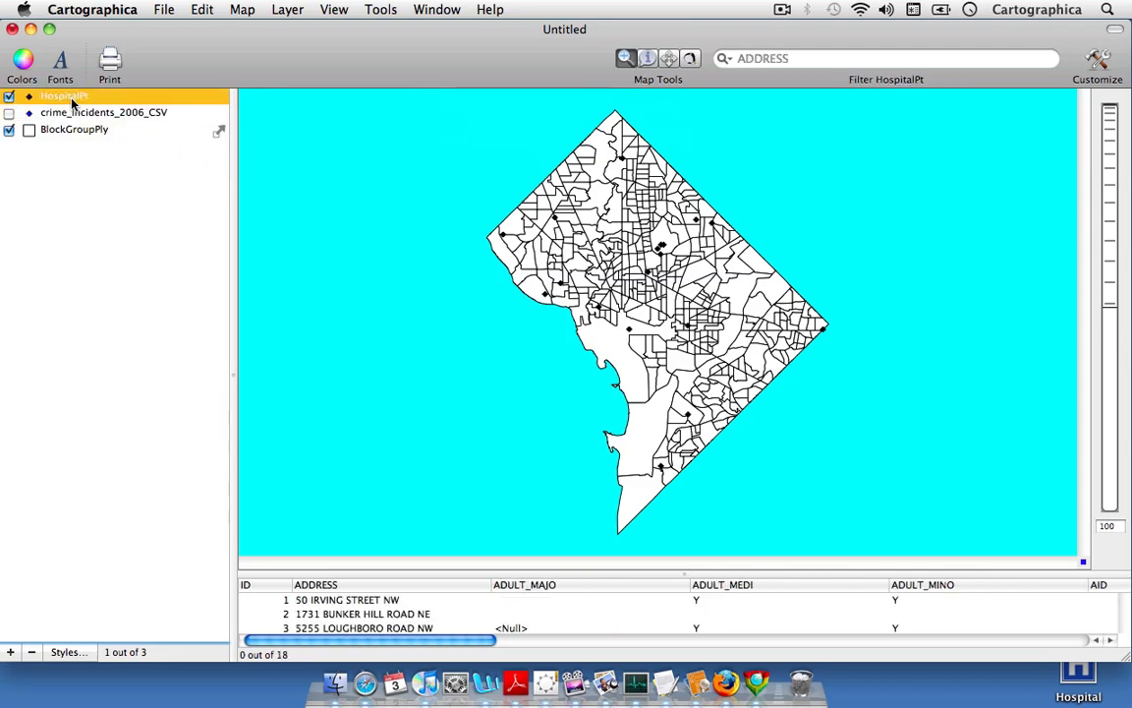
left_click(435, 297)
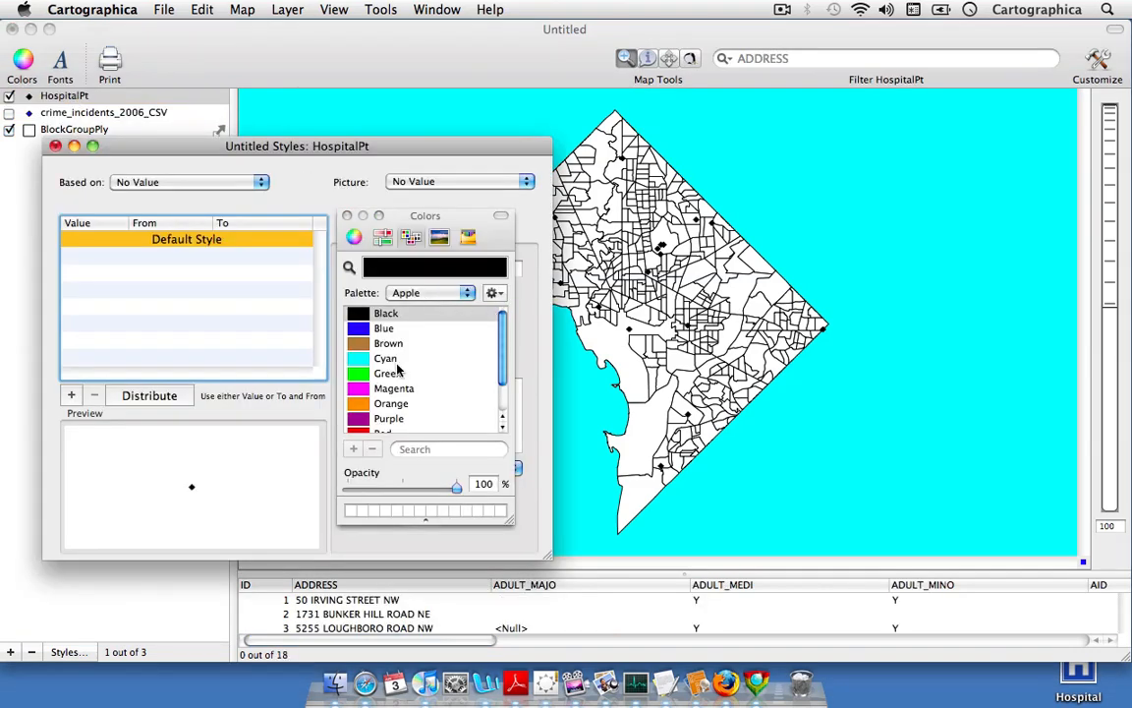
left_click(393, 372)
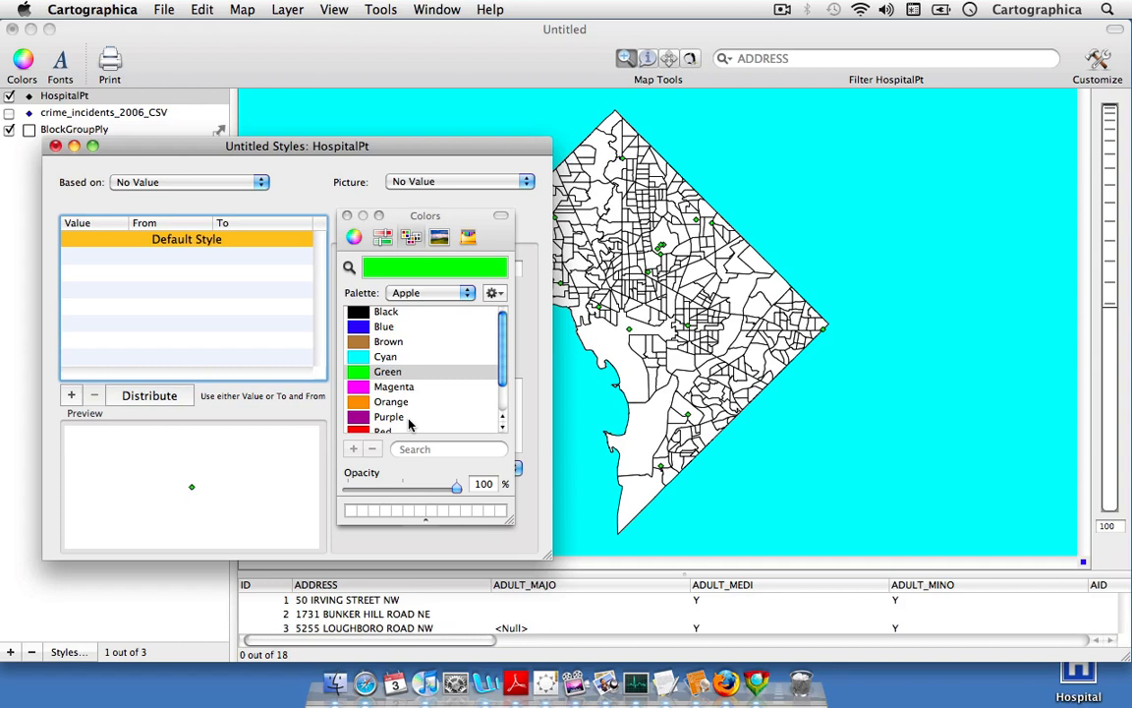
left_click(347, 215)
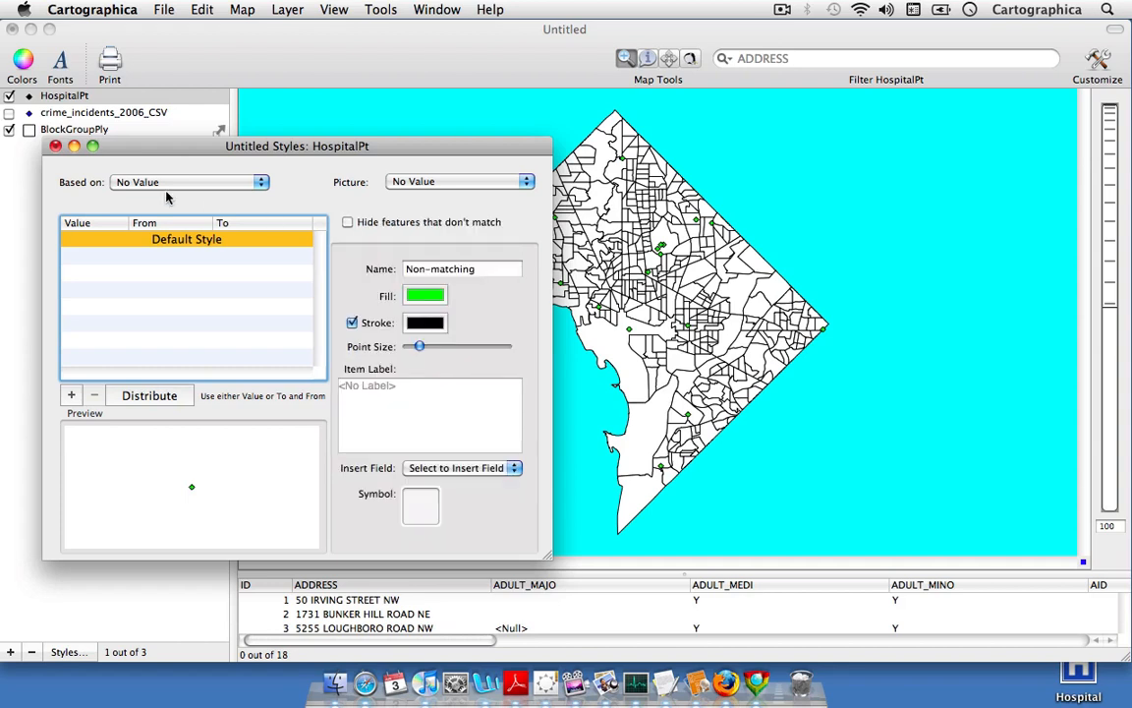
left_click(55, 146)
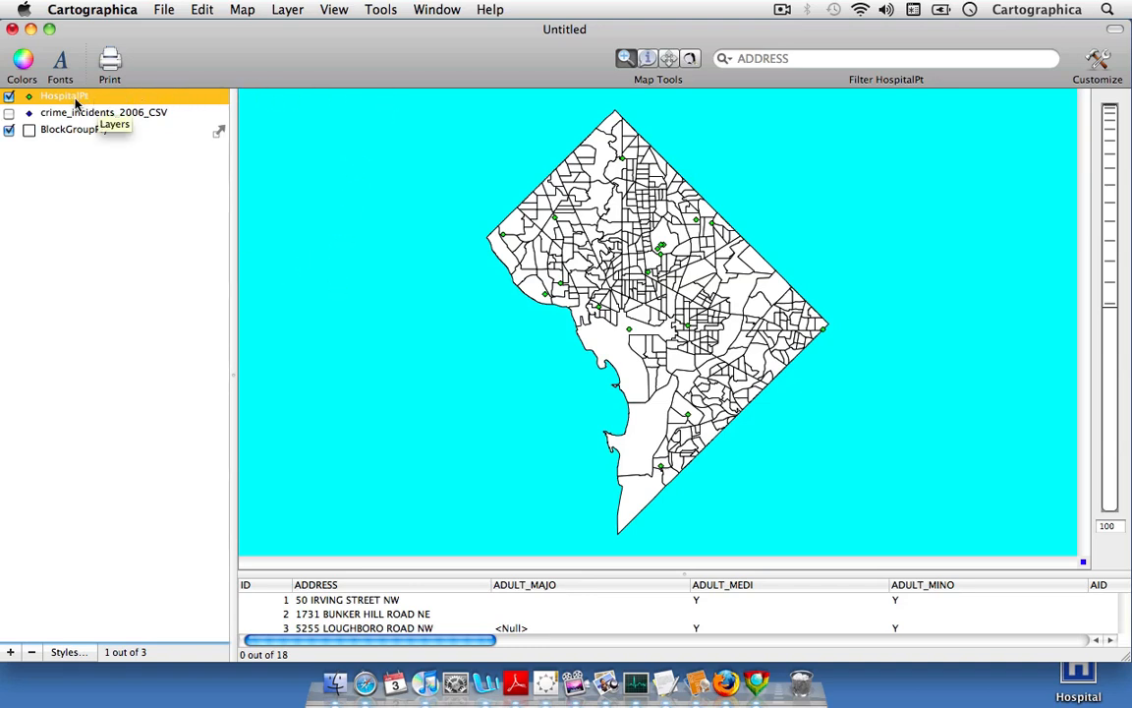
Geocode the entire HospitalPt layer again, with Final Address, Final Full Address, Geocoder Source and Geocoder Score output enabled
left_click(380, 9)
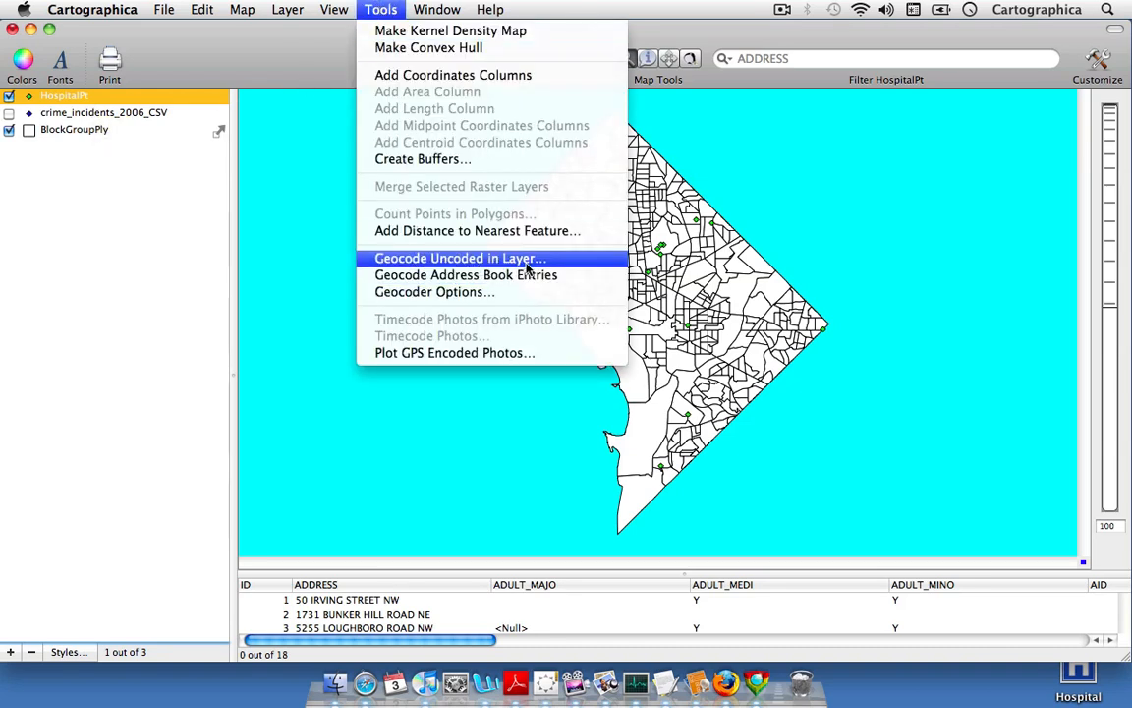
key("alt")
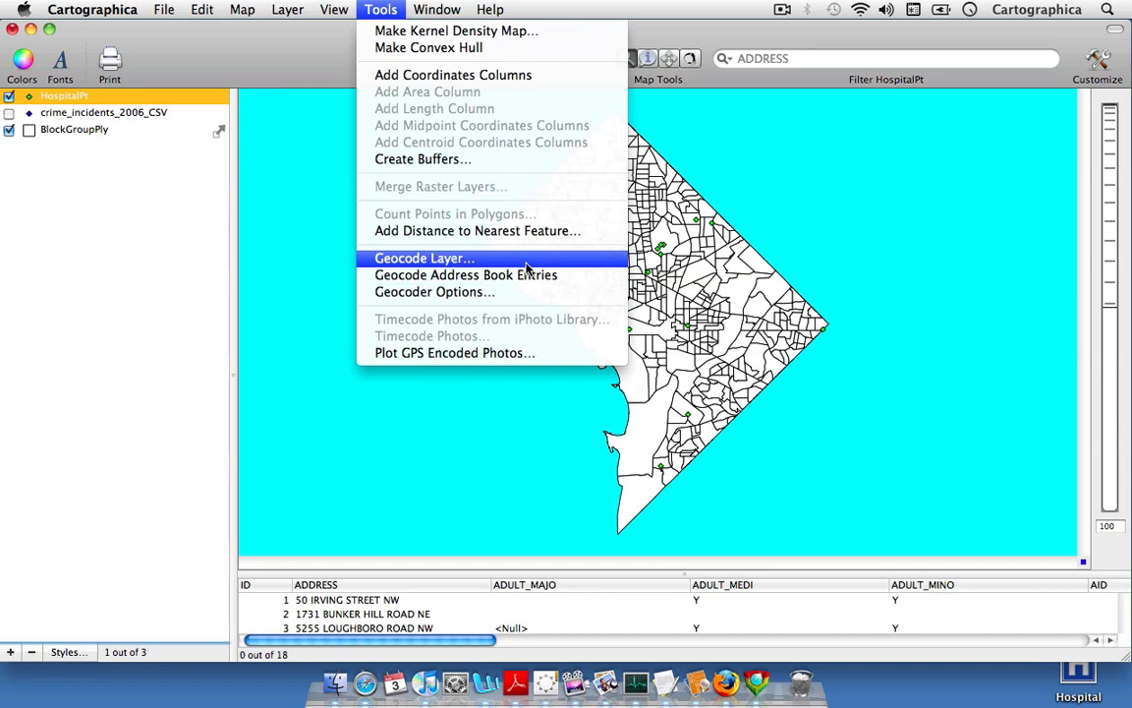
key("alt")
left_click(526, 261)
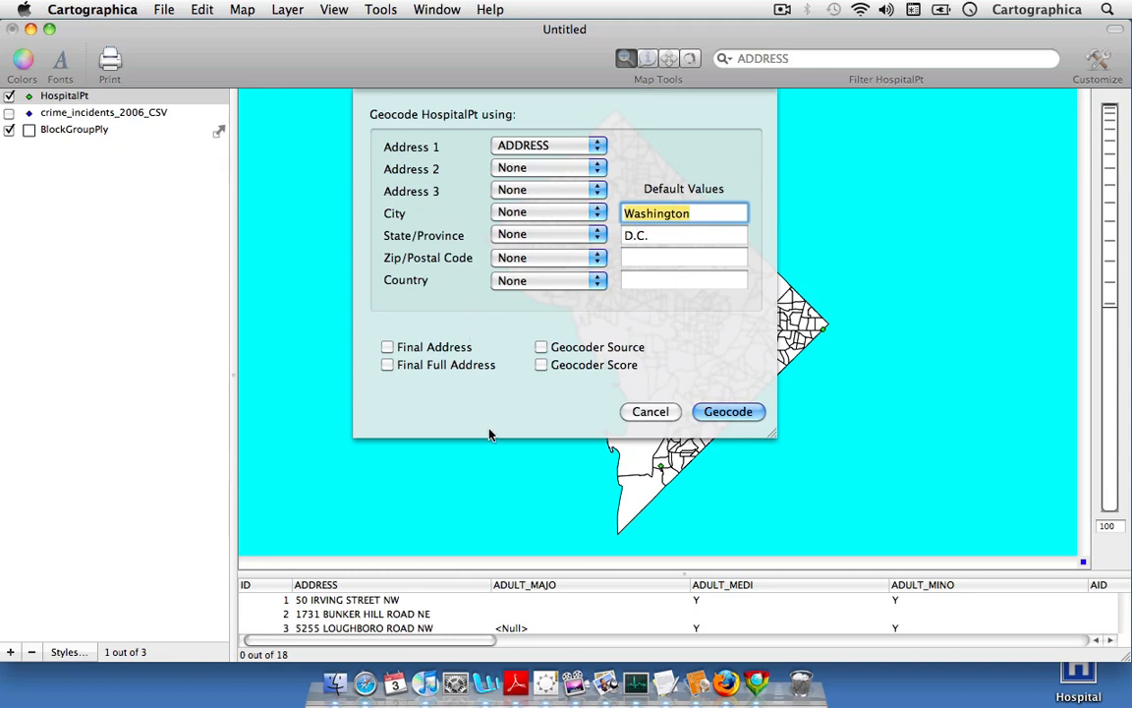
left_click(388, 348)
left_click(389, 365)
left_click(541, 348)
left_click(542, 364)
left_click(727, 411)
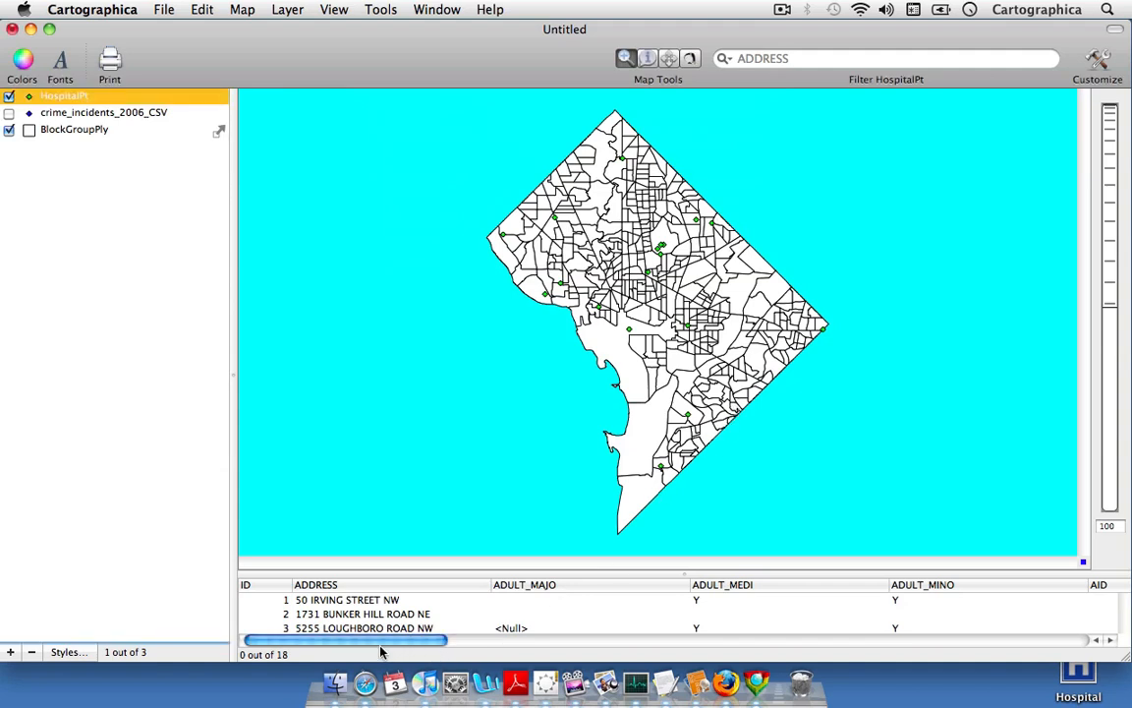
Examine the geocoder address, score and source columns of the hospital records in the layer data table
left_click_drag(373, 645, 1018, 644)
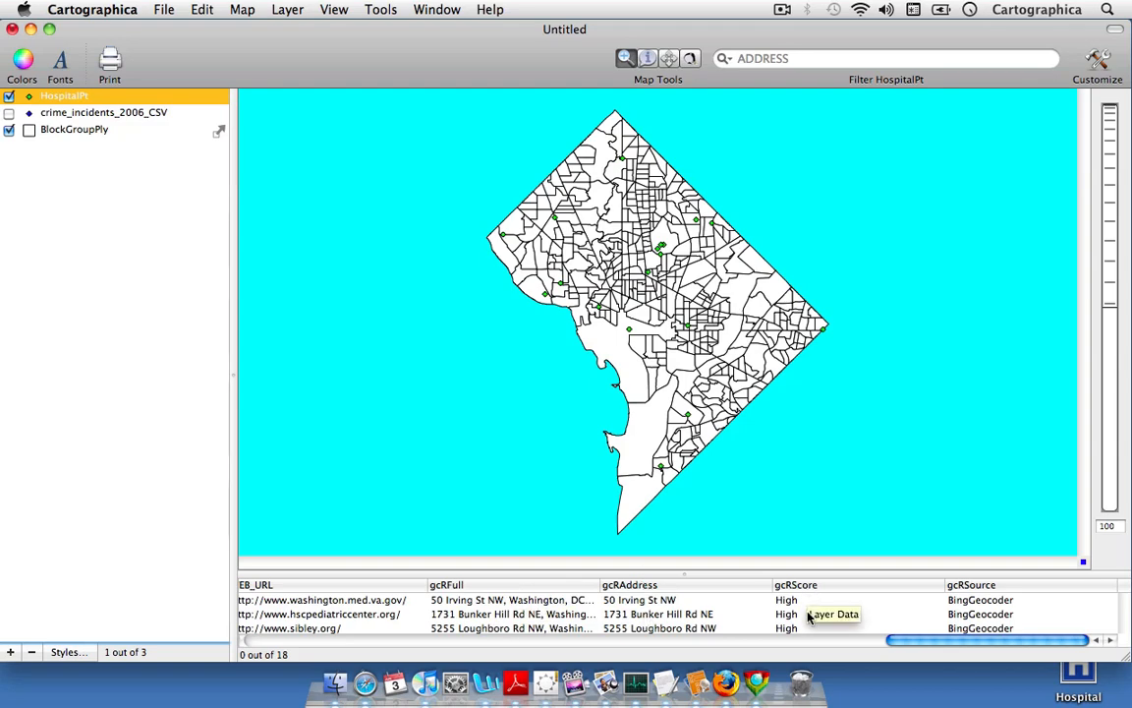
scroll(805, 617, "down", 10)
scroll(798, 619, "up", 10)
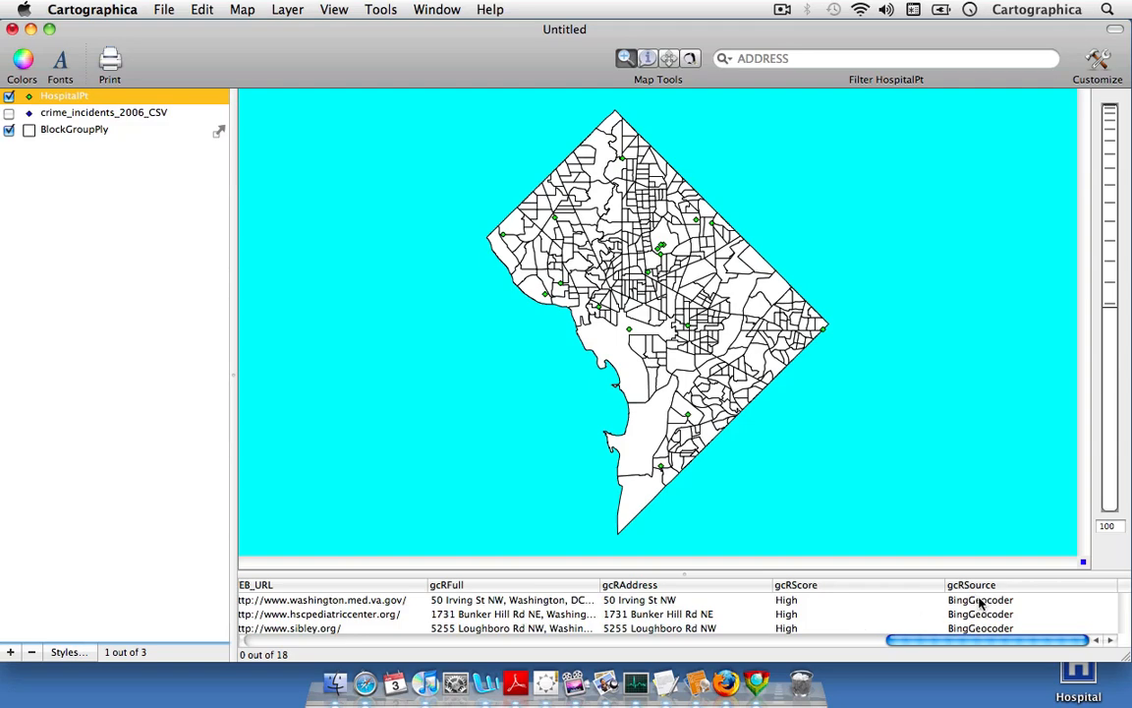
scroll(981, 607, "down", 5)
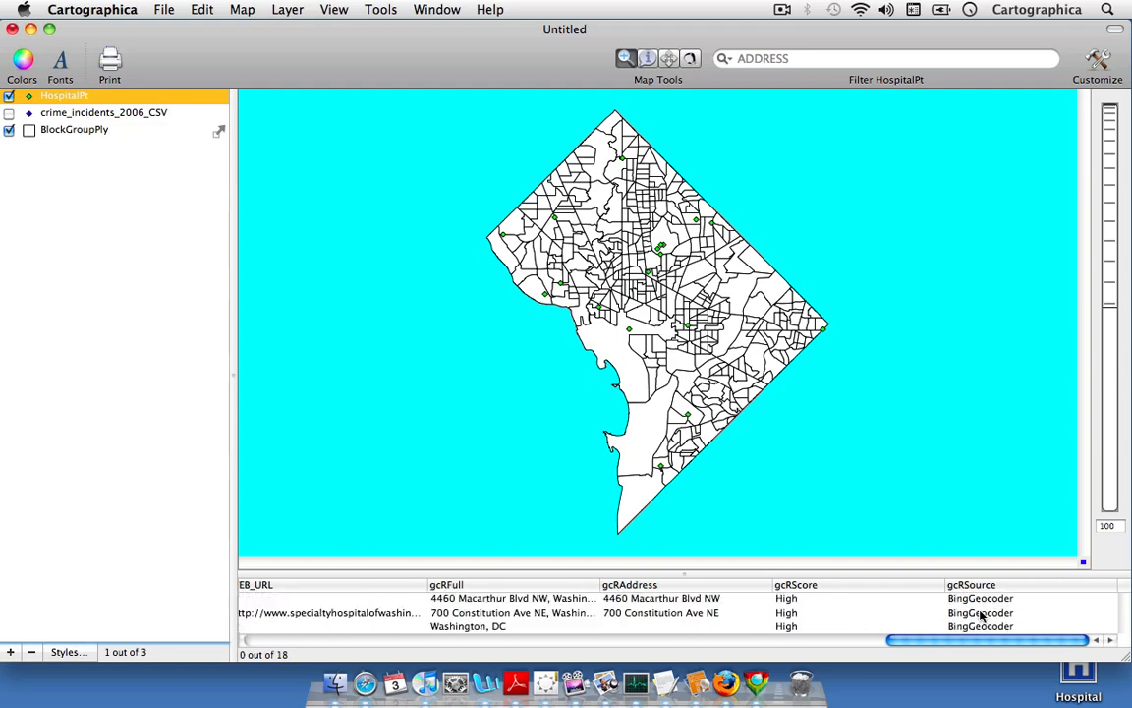
scroll(981, 615, "up", 5)
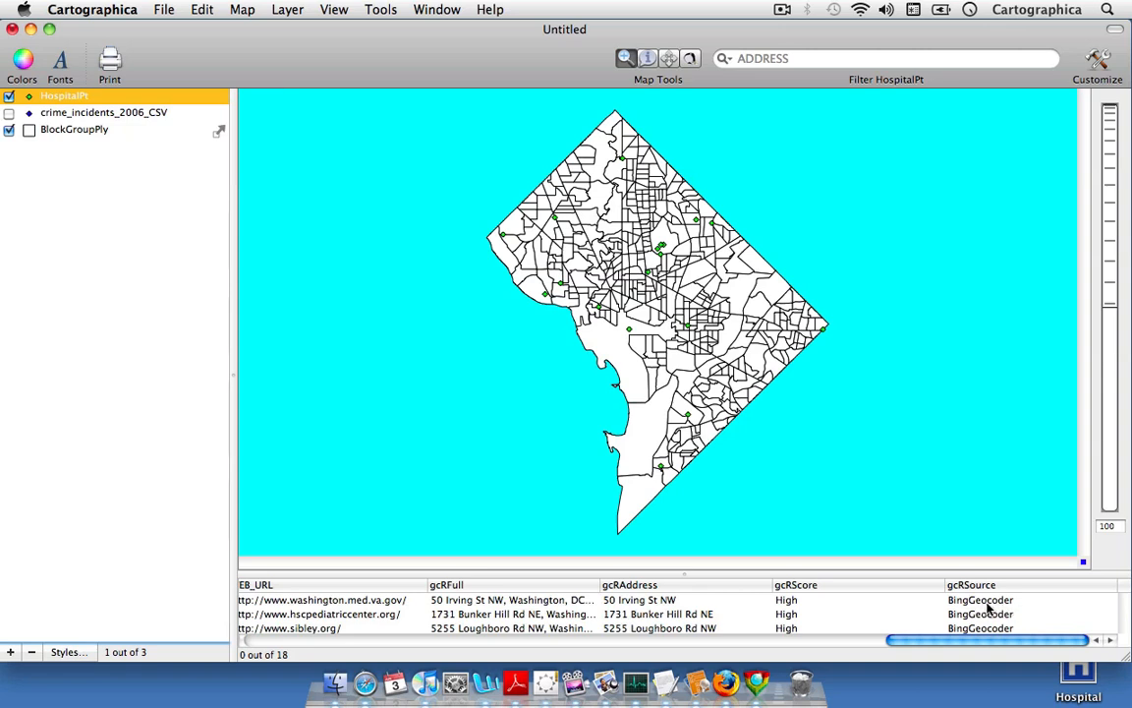
Hide the HospitalPt layer and import StreetSegmentLn.shp from the Street Segments folder as vector data
left_click(9, 96)
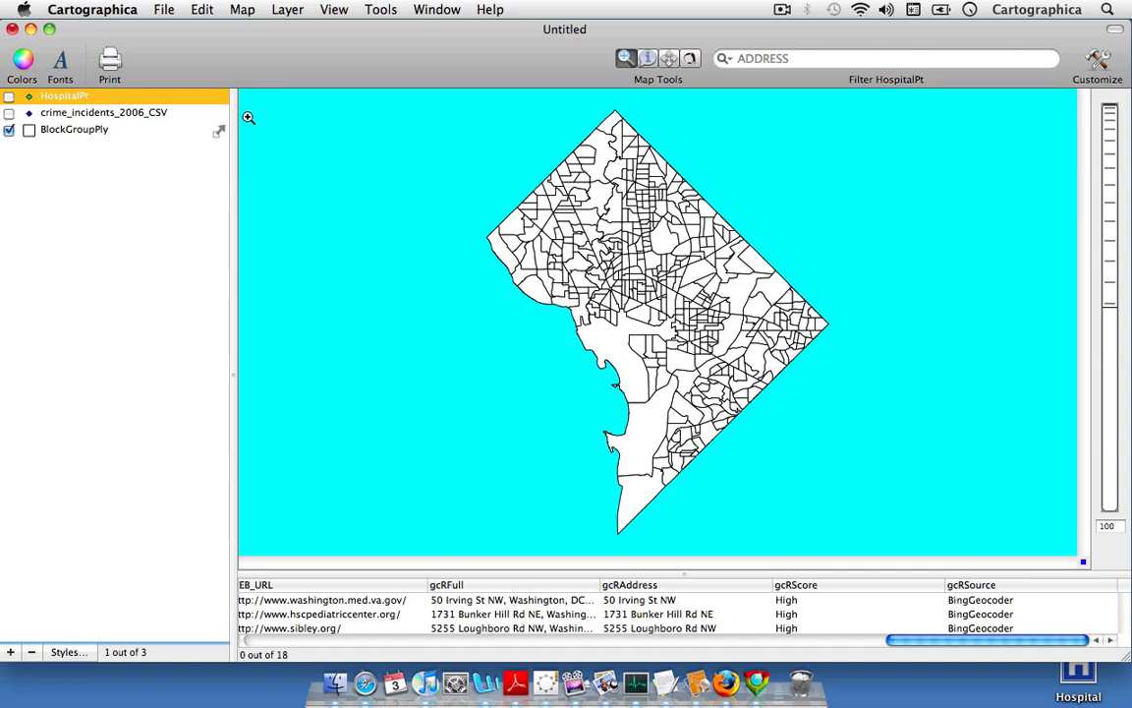
left_click(162, 11)
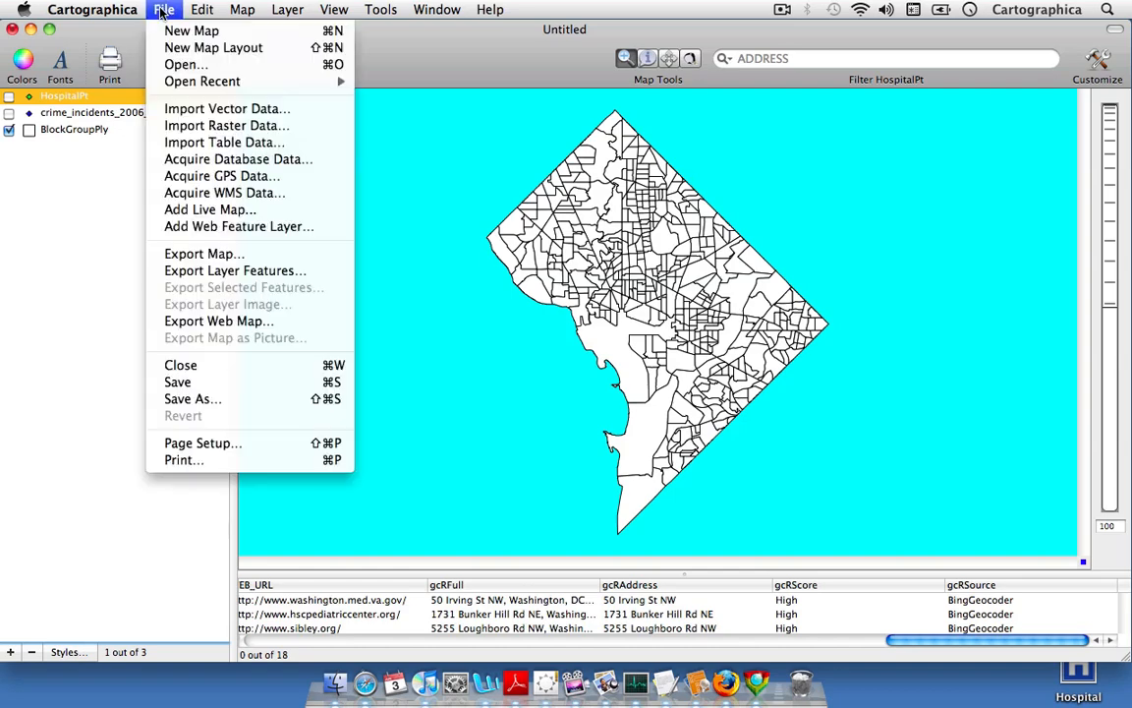
left_click(226, 108)
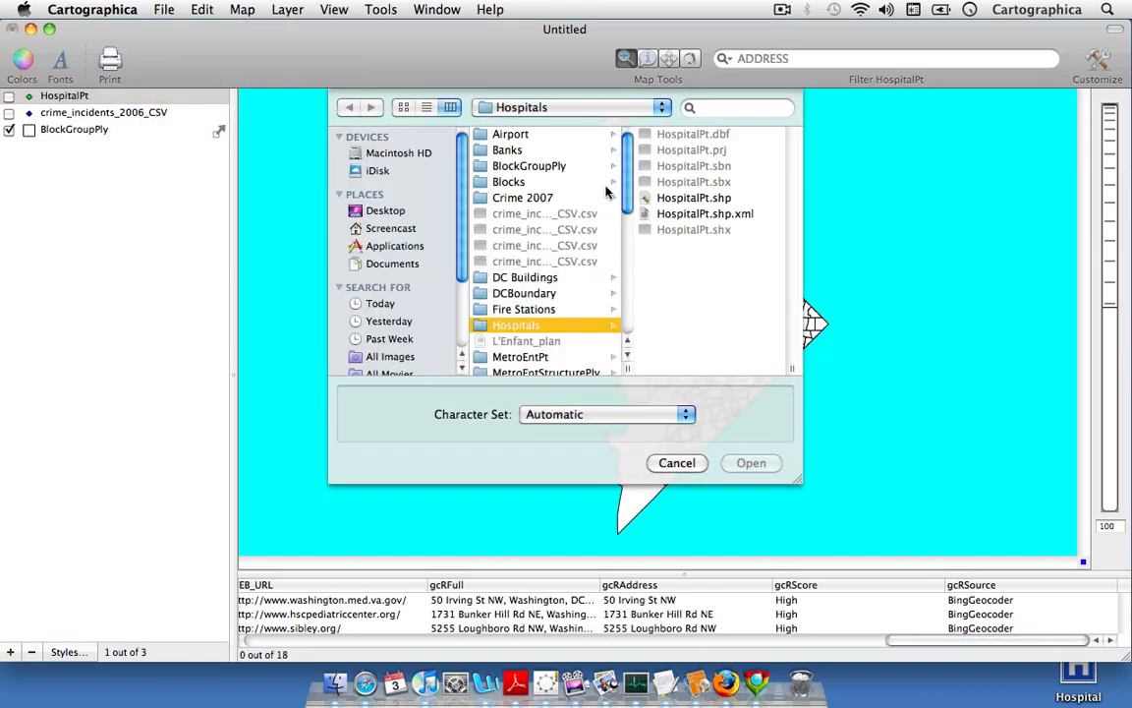
scroll(630, 189, "down", 10)
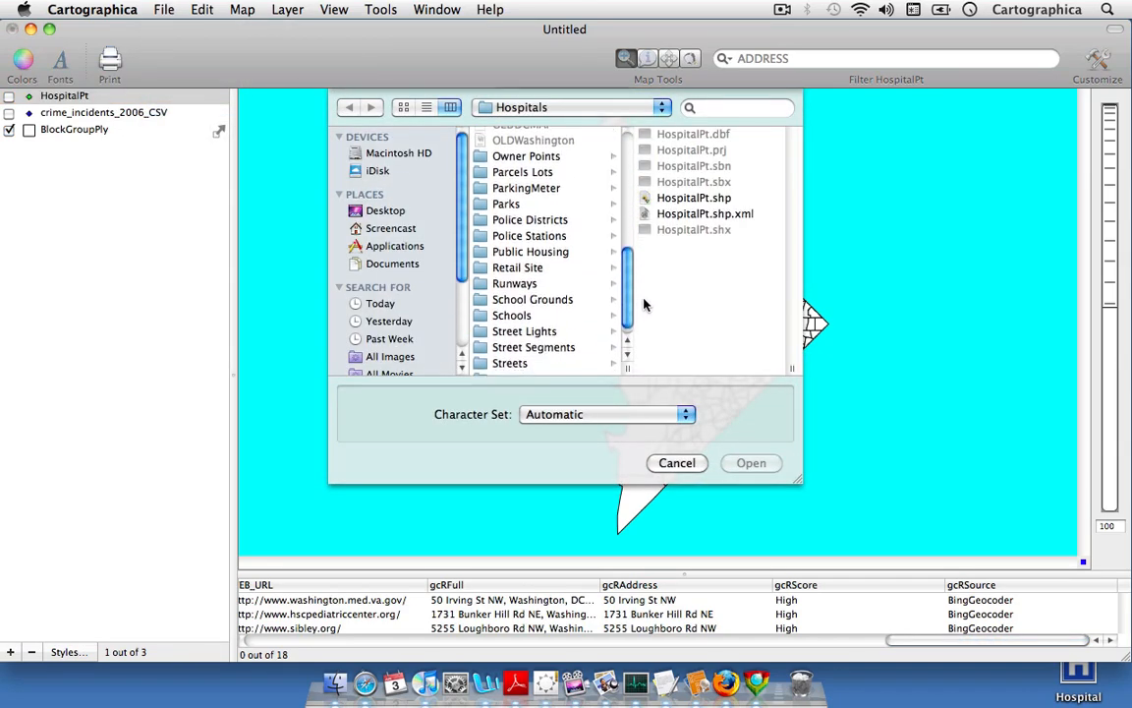
left_click(568, 335)
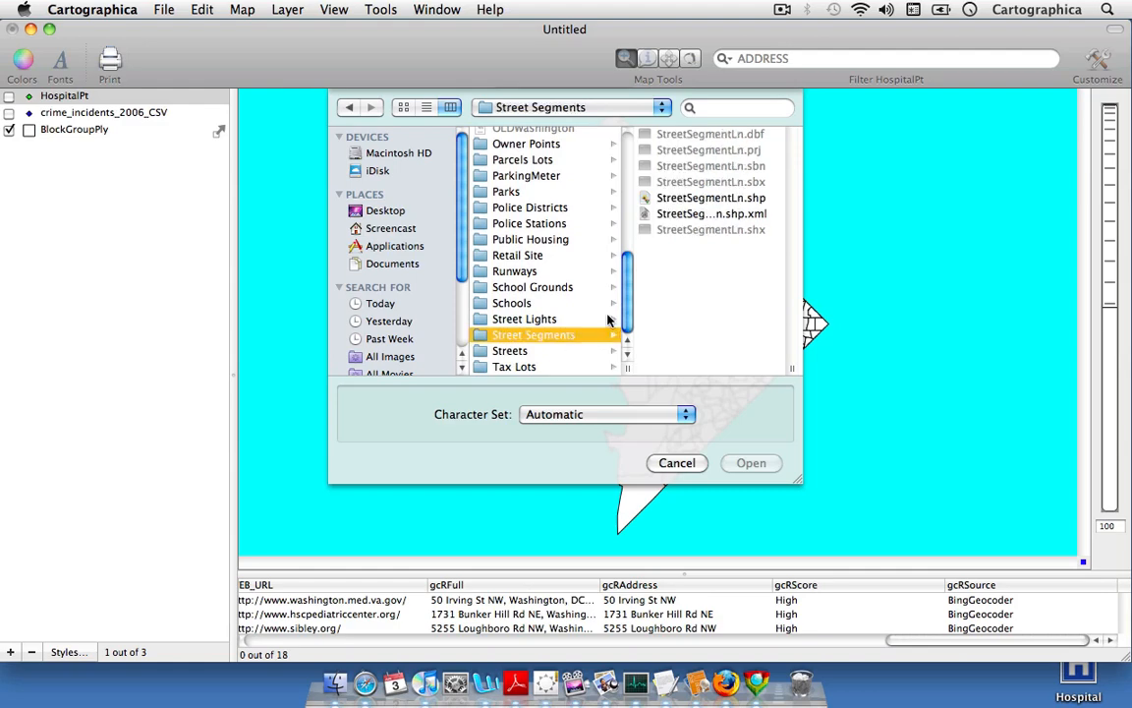
left_click(664, 200)
left_click(737, 462)
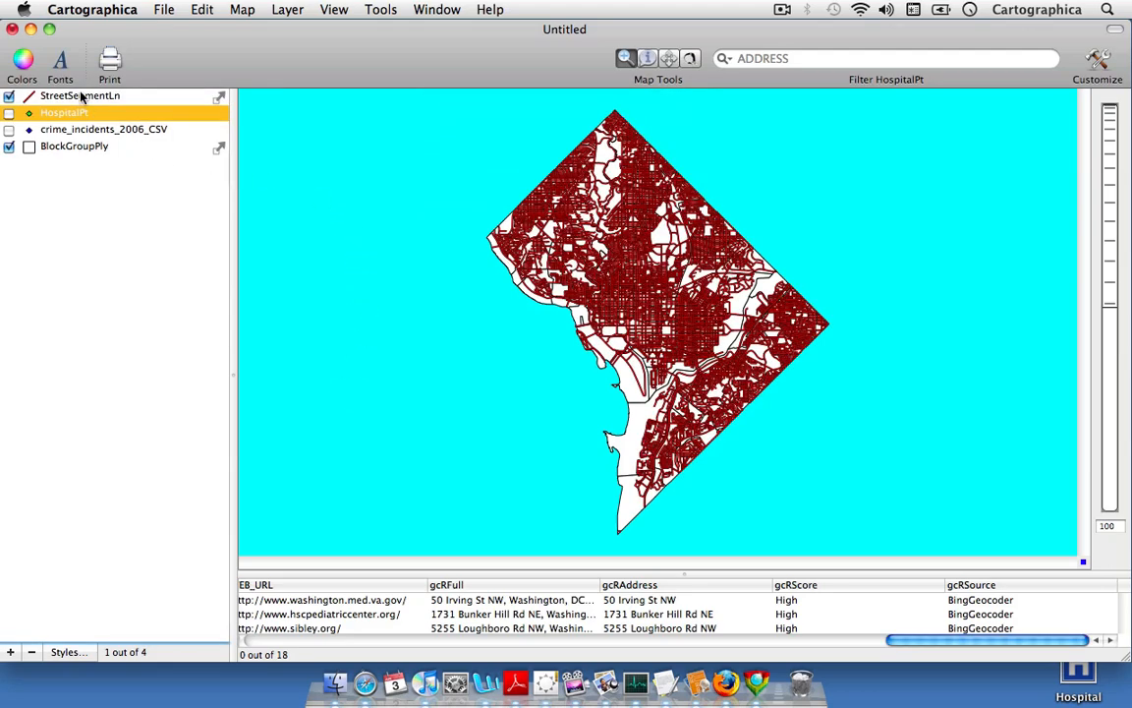
Examine the StreetSegmentLn attribute table for its address range, quadrant and registered street name fields
left_click(206, 97)
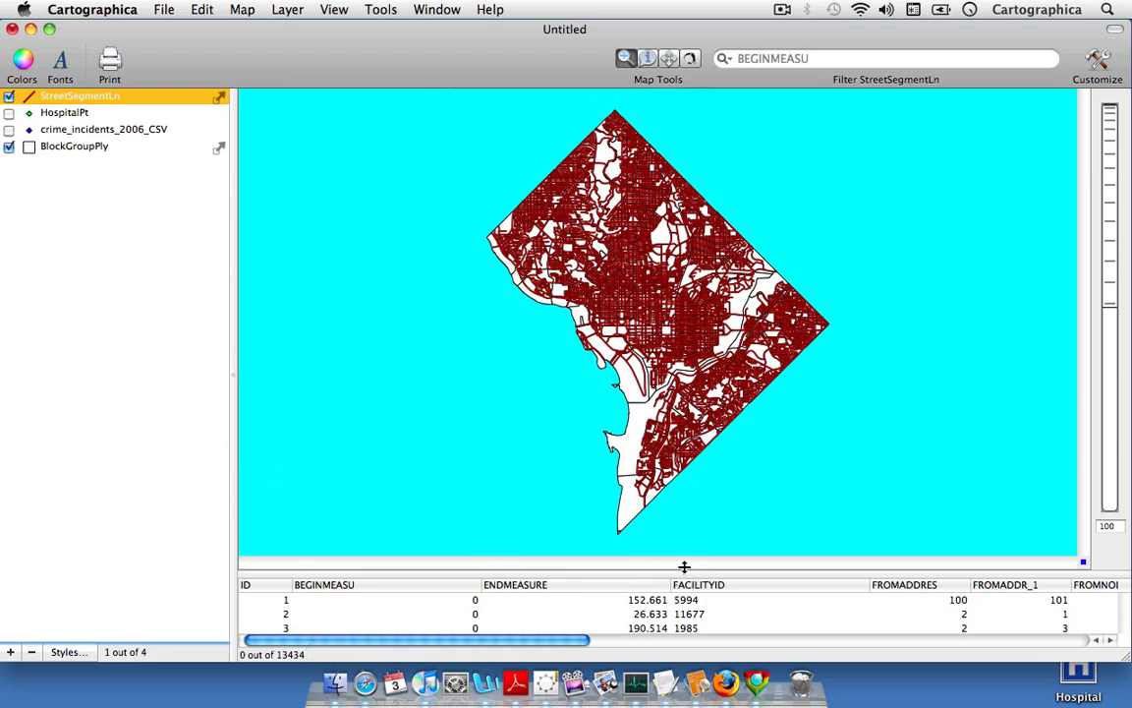
left_click_drag(644, 570, 622, 266)
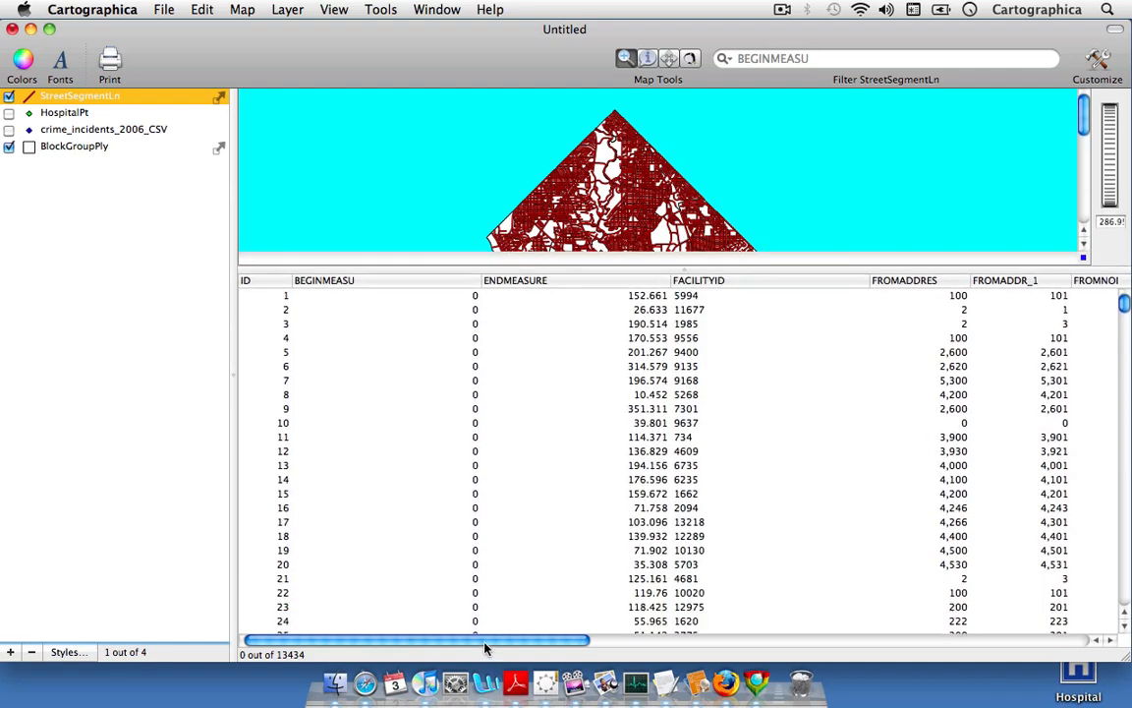
left_click_drag(485, 640, 693, 640)
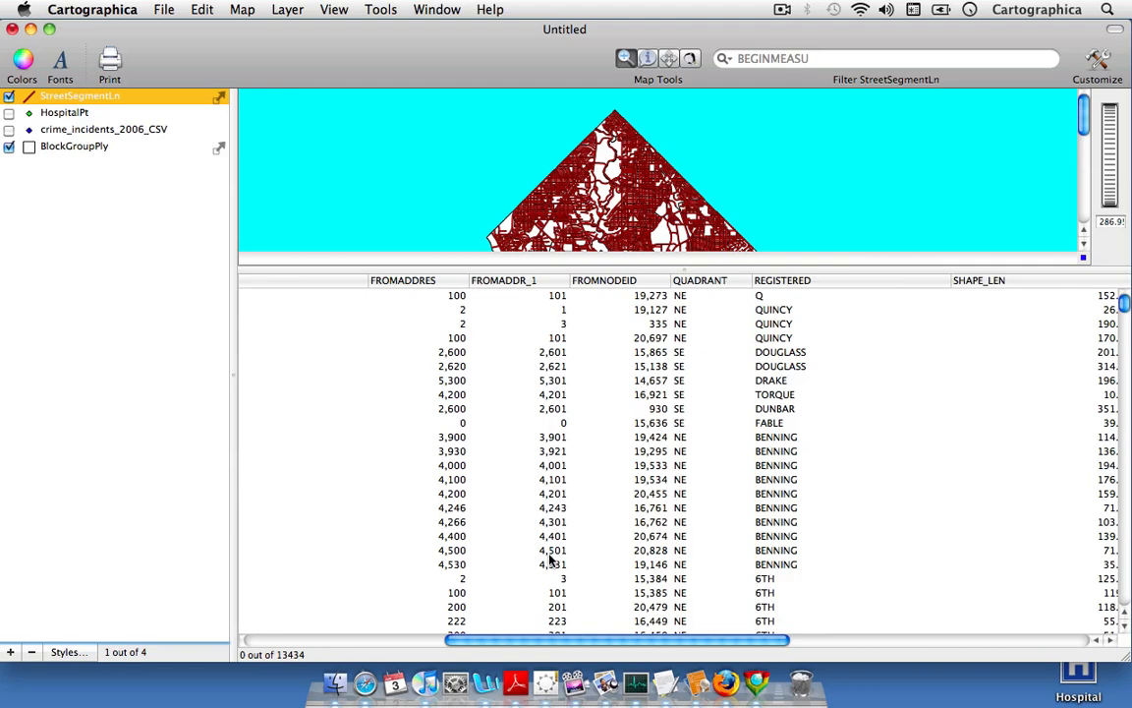
left_click_drag(562, 644, 607, 640)
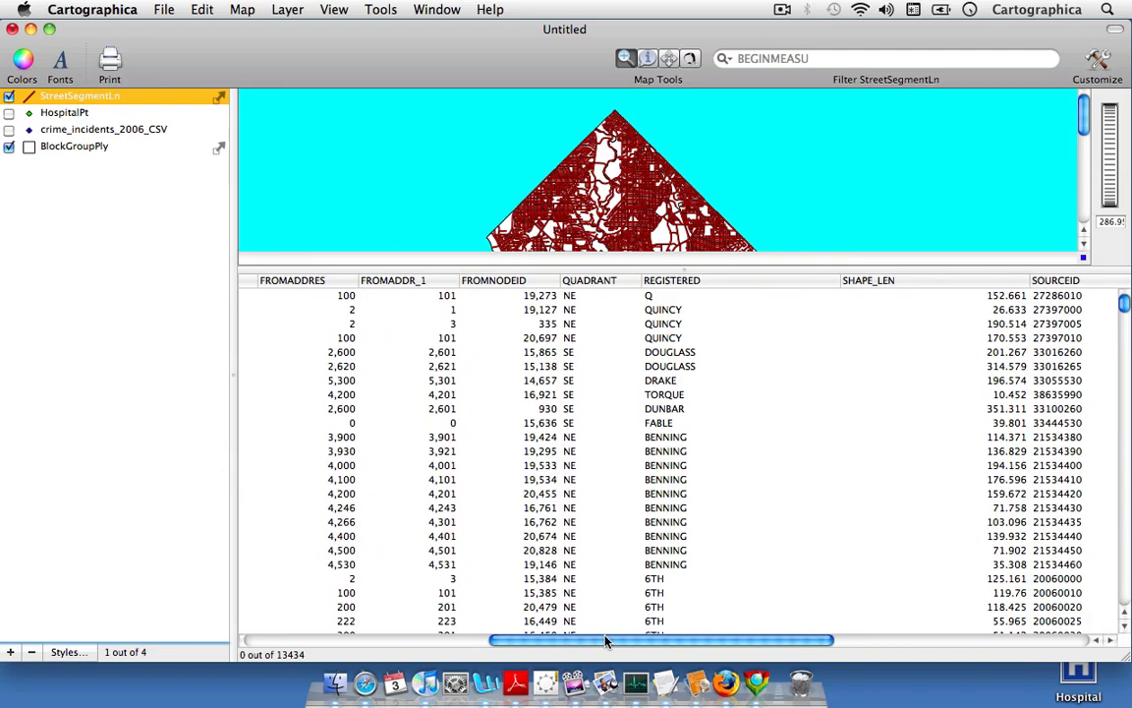
left_click_drag(606, 641, 436, 640)
left_click_drag(679, 272, 674, 568)
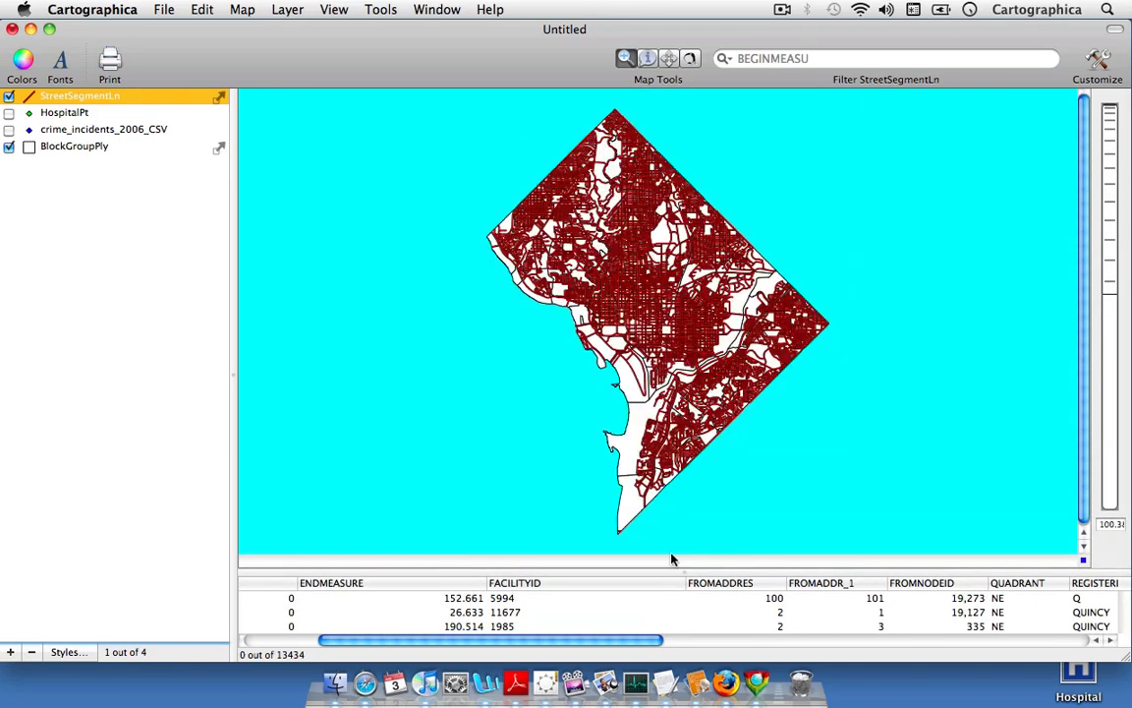
Switch the geocoder options to Internal Geocoder and choose StreetSegmentLn as the layer to geocode with
left_click(379, 10)
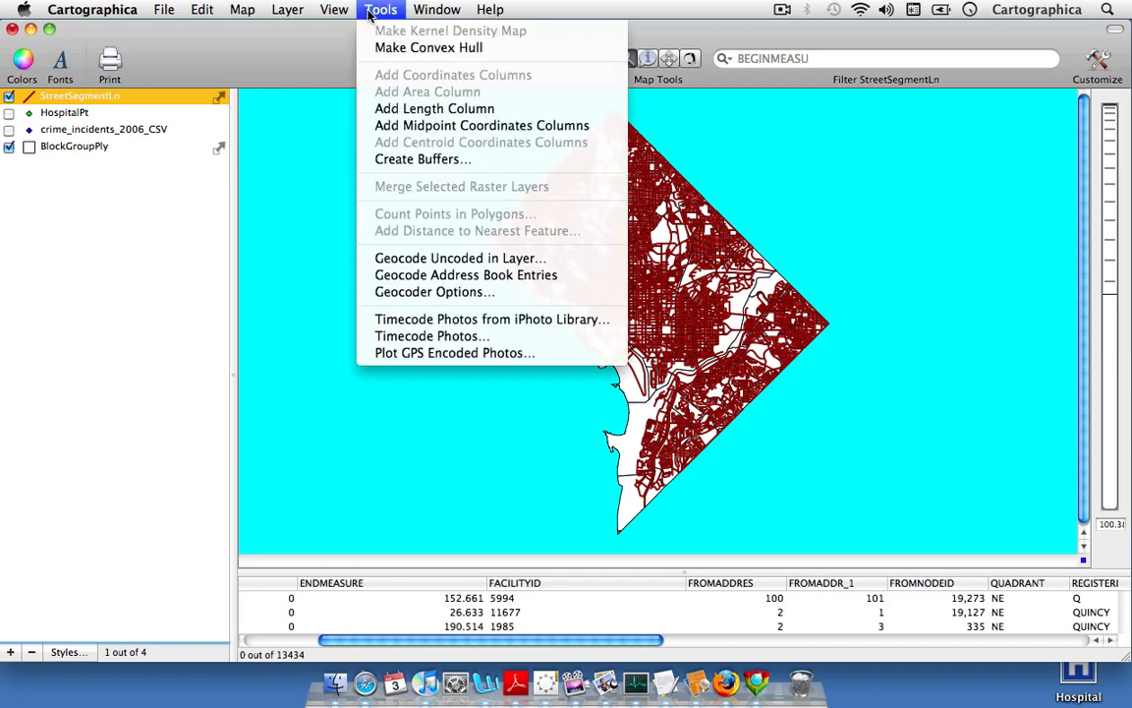
left_click(420, 292)
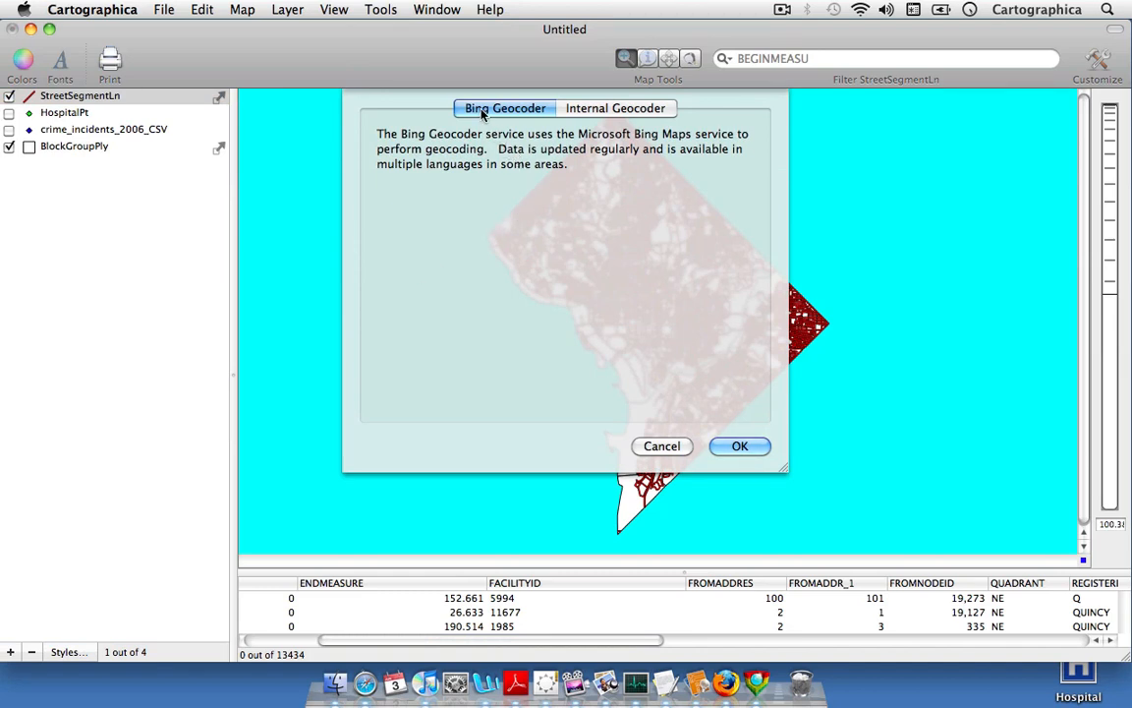
left_click(614, 110)
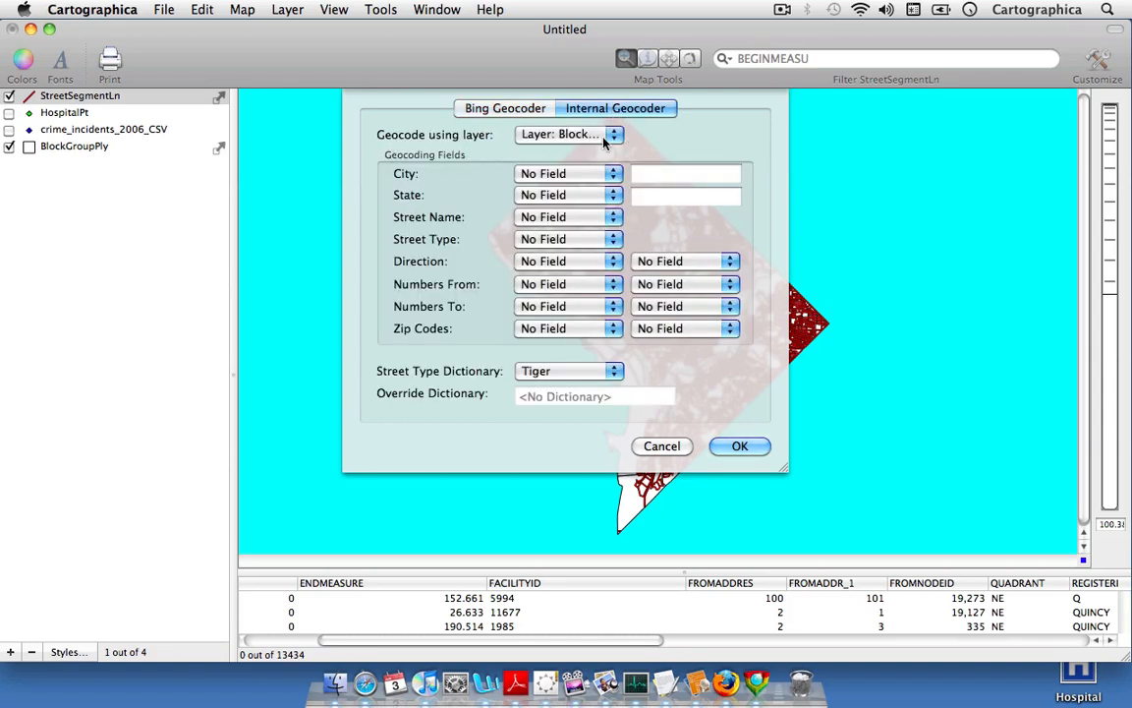
left_click(558, 135)
left_click(531, 117)
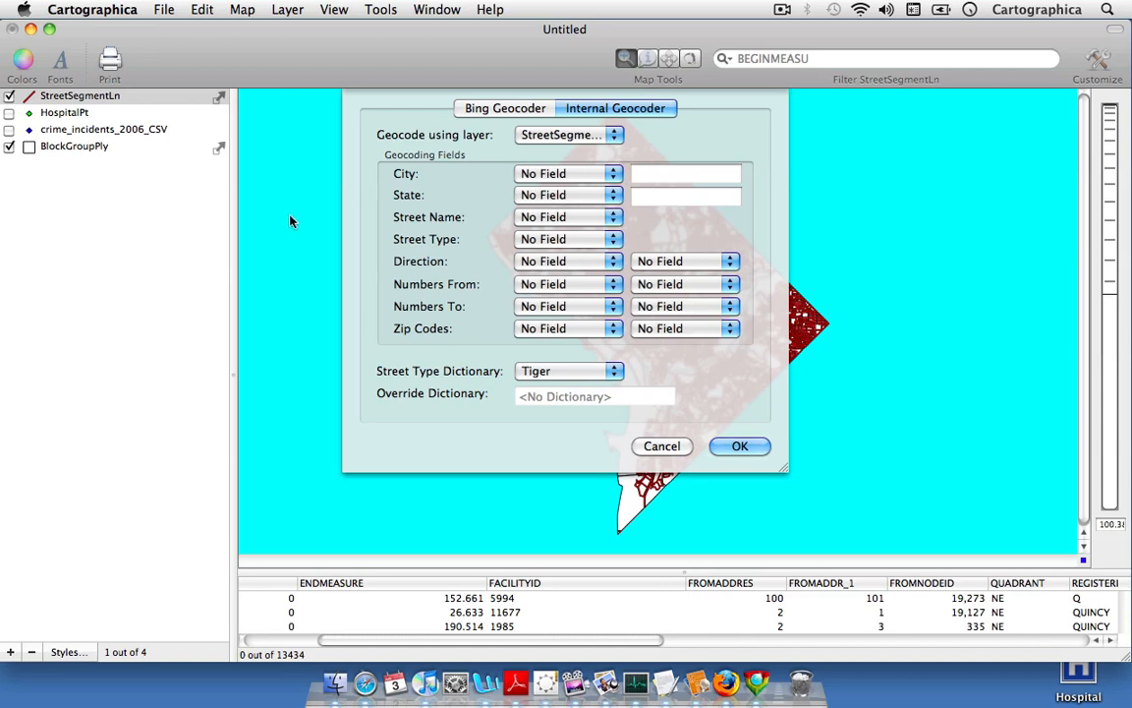
Map the geocoder's Street Name to the REGISTERED field and Street Type to STREETTYPE, leaving Direction at No Field
left_click(610, 220)
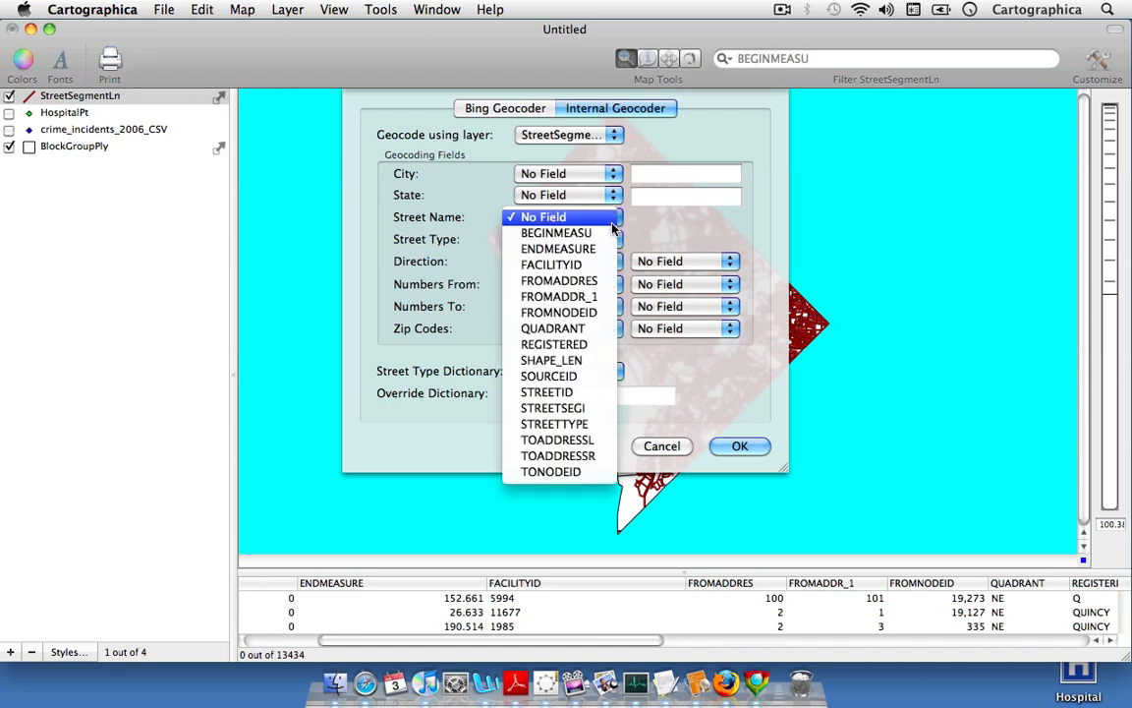
left_click(593, 346)
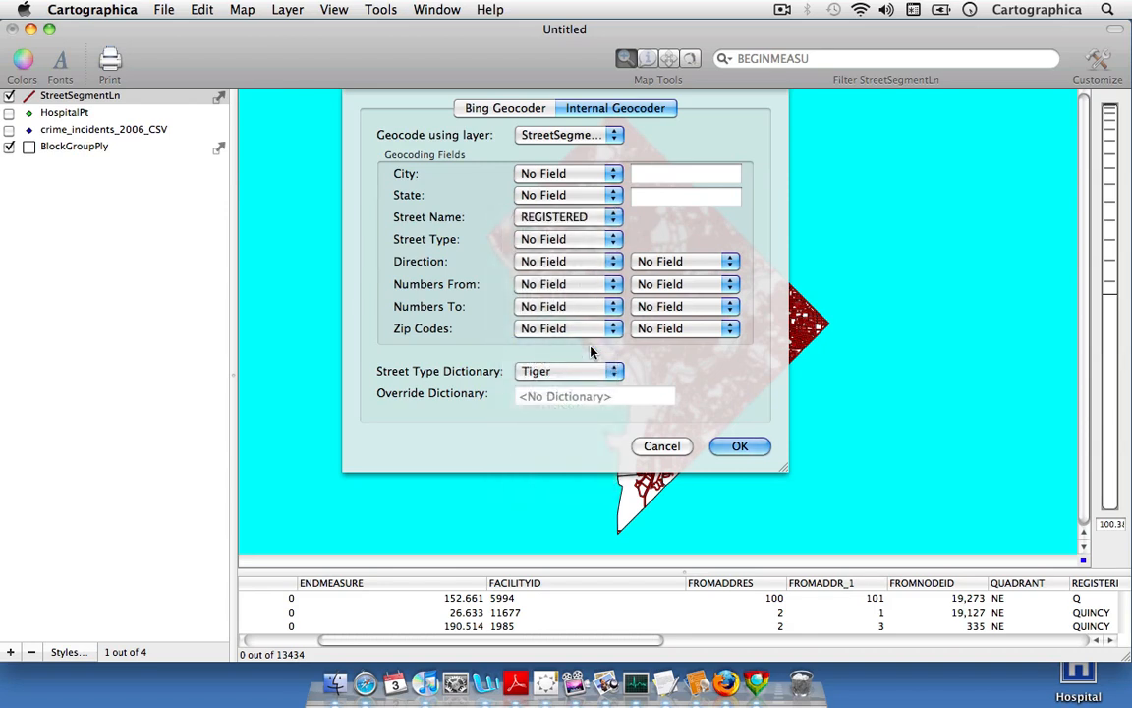
left_click(612, 239)
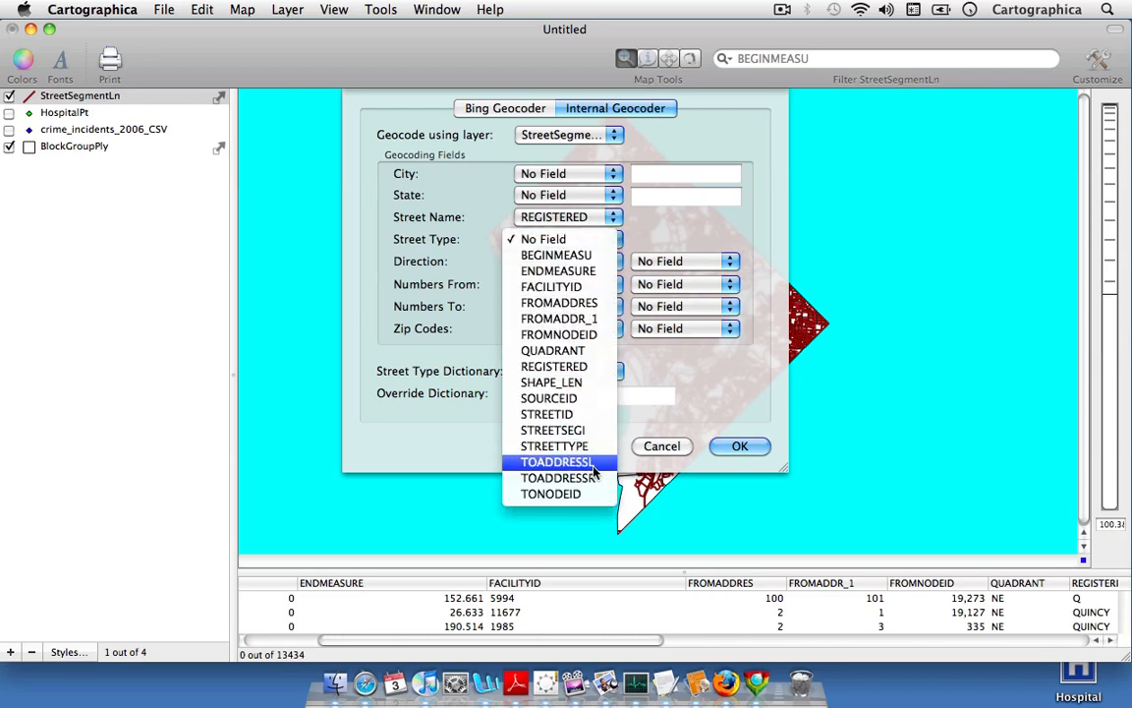
left_click(554, 446)
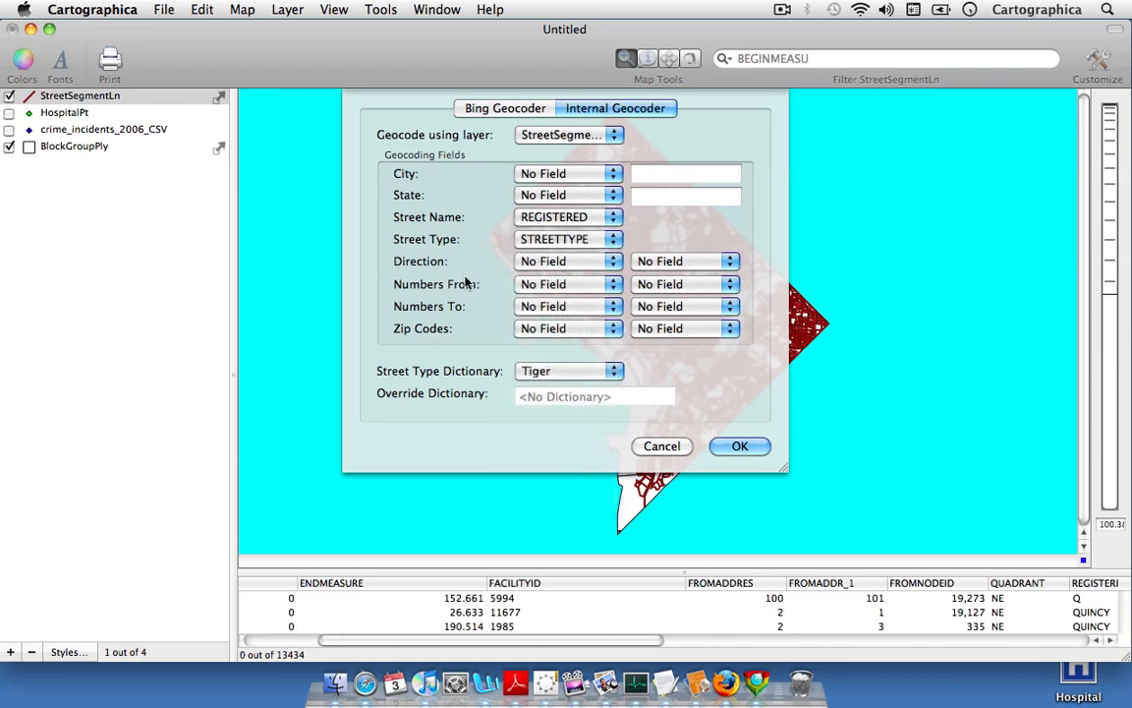
left_click(612, 261)
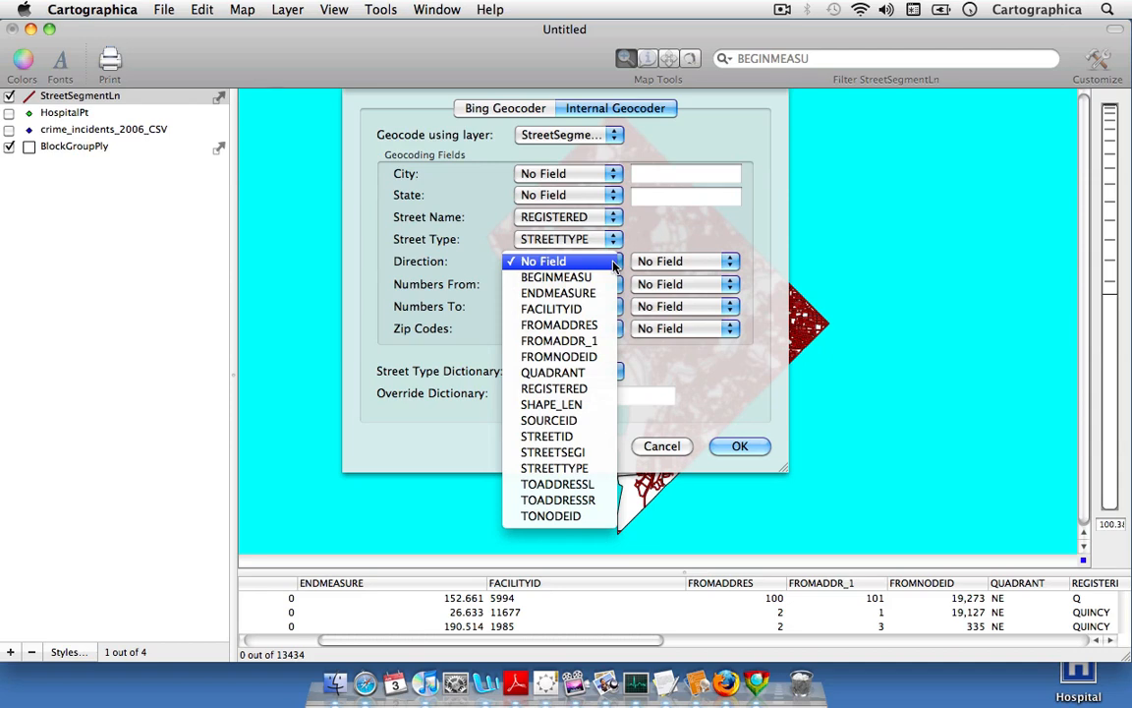
left_click(613, 261)
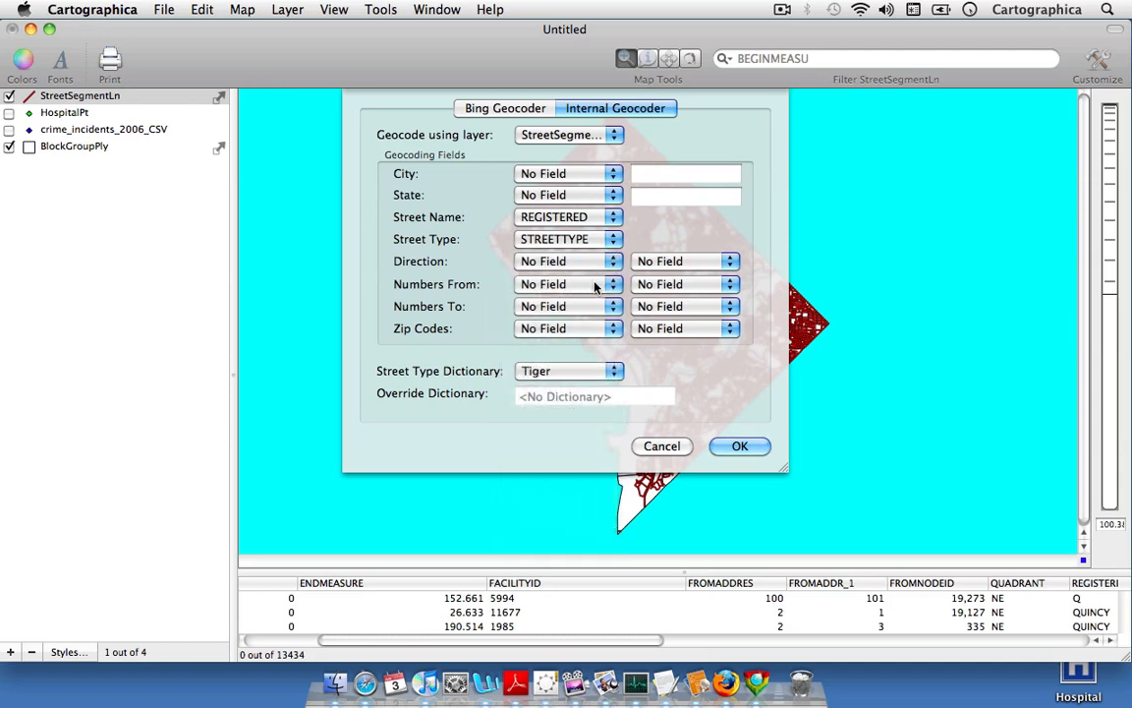
Set the two Numbers From fields of the geocoder to FROMADDRES and FROMADDR_1
left_click(615, 286)
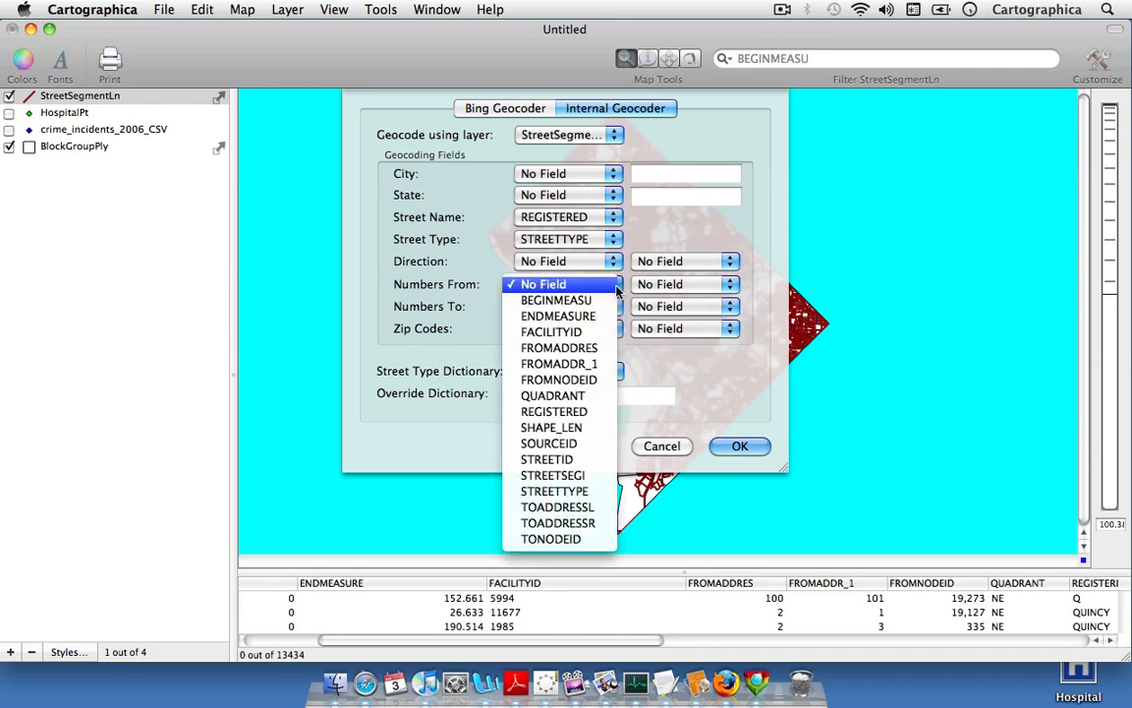
left_click(646, 234)
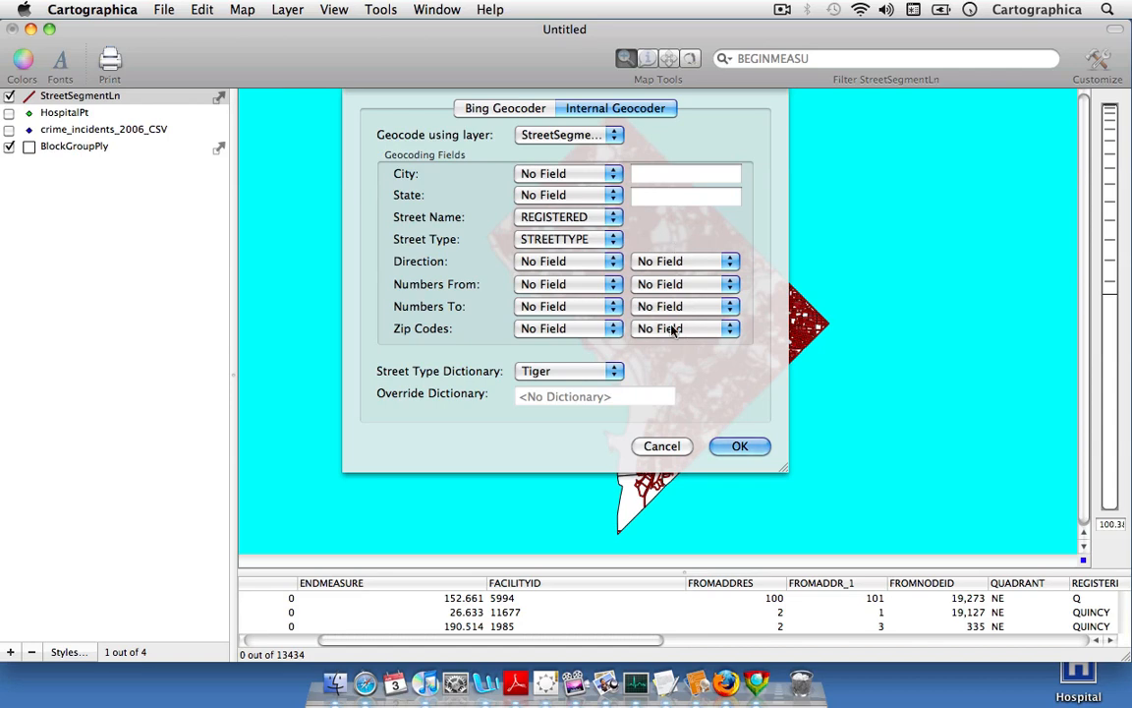
left_click(617, 291)
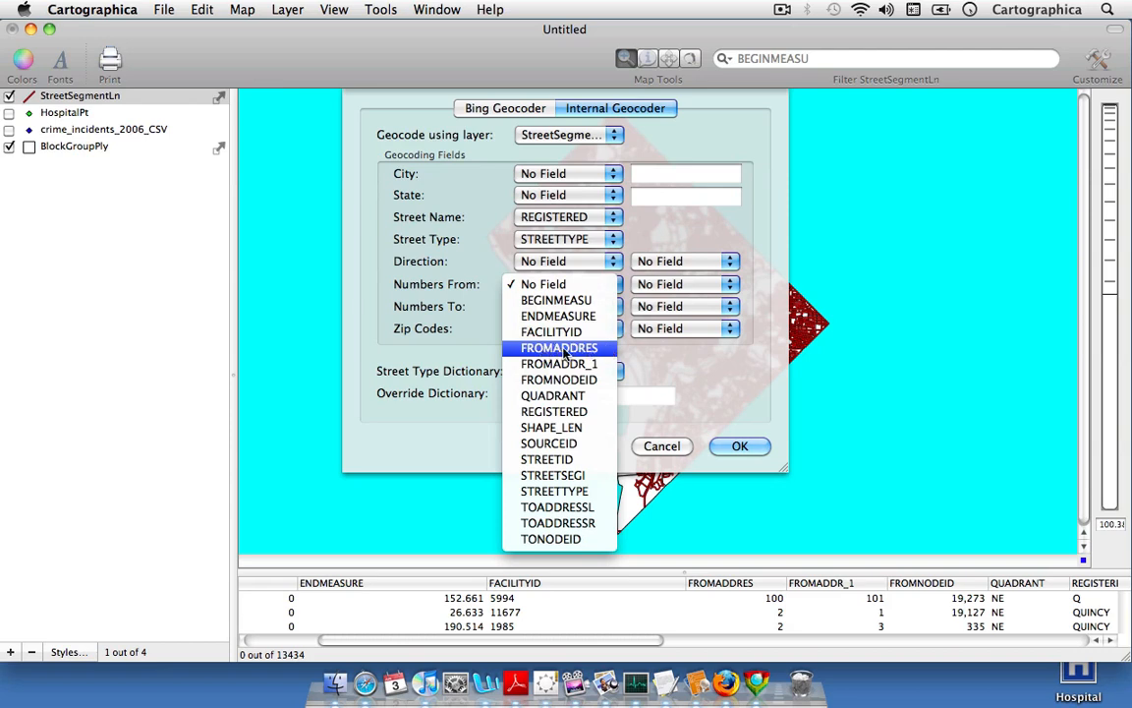
left_click(593, 350)
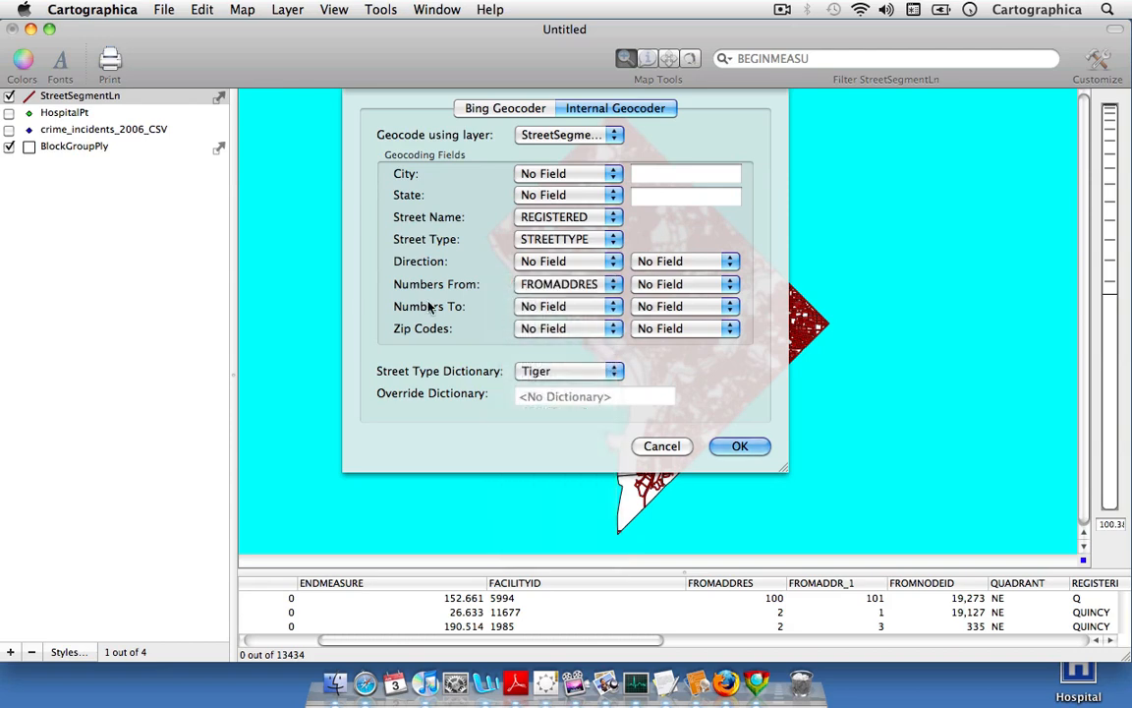
left_click(715, 290)
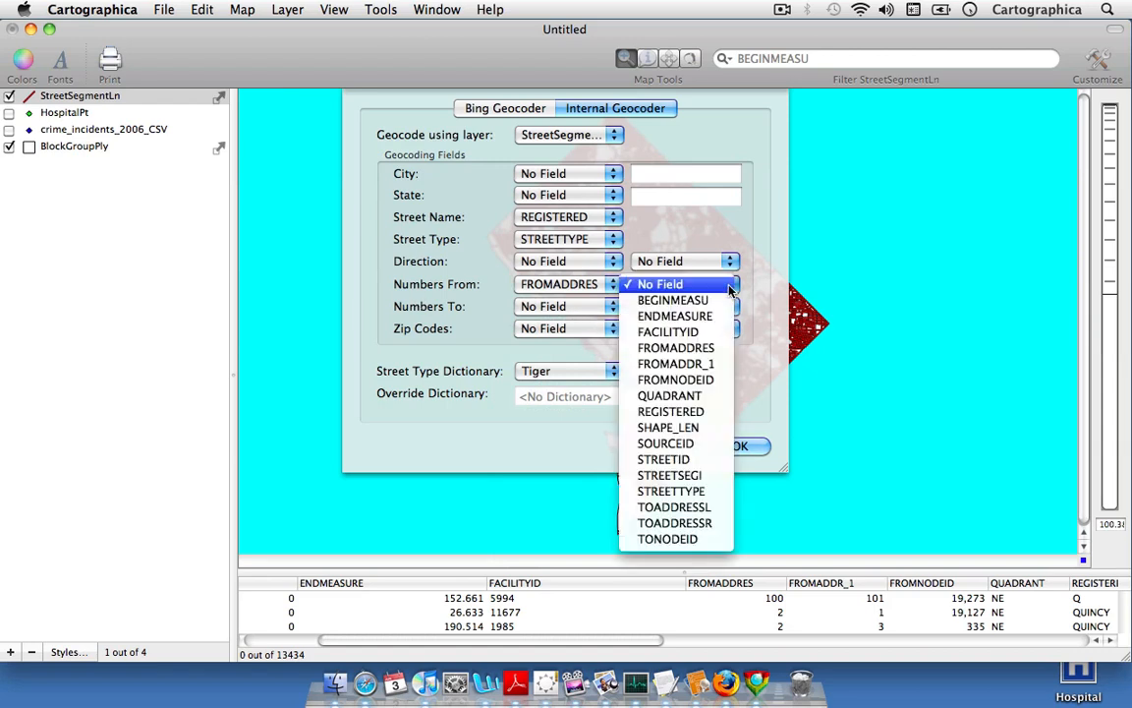
left_click(704, 365)
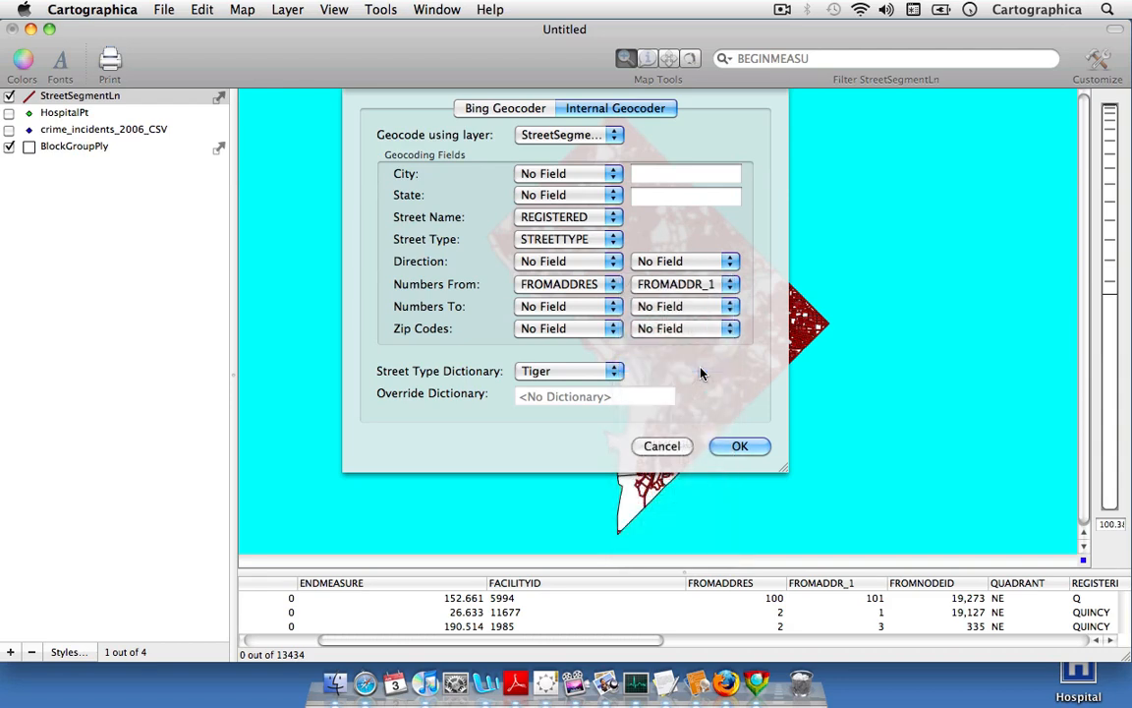
Set the two Numbers To fields to TOADDRESSL and TOADDRESSR, keep Zip Codes at No Field, and accept the geocoder options
left_click(613, 309)
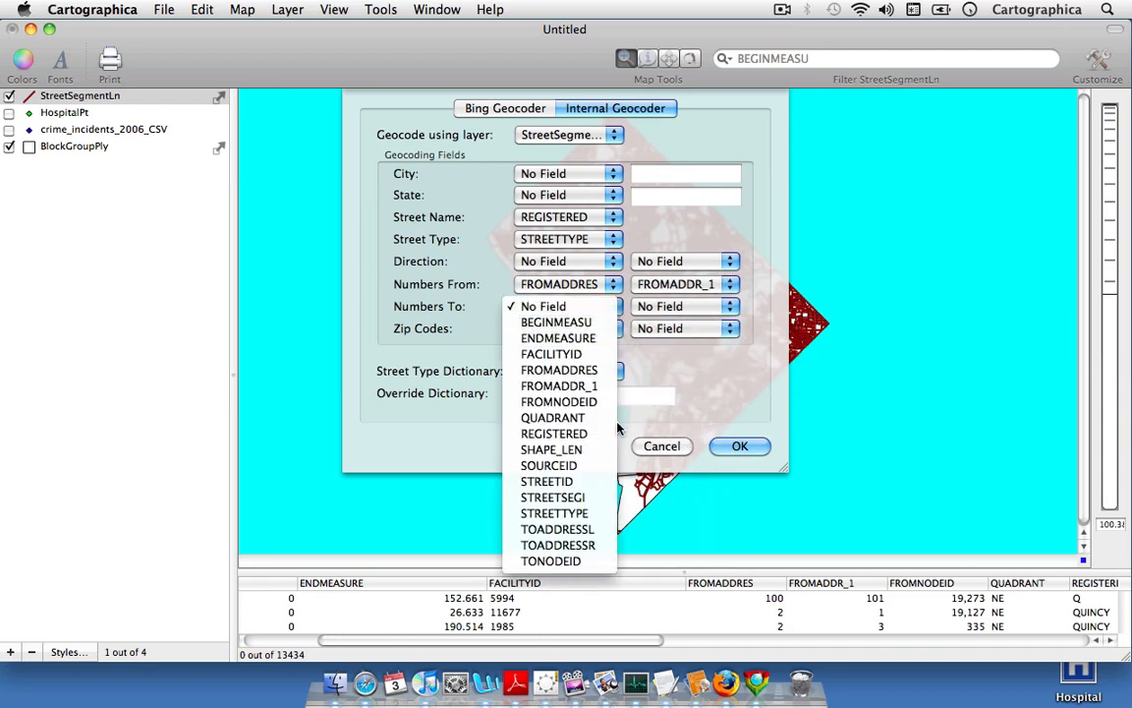
left_click(604, 531)
left_click(688, 307)
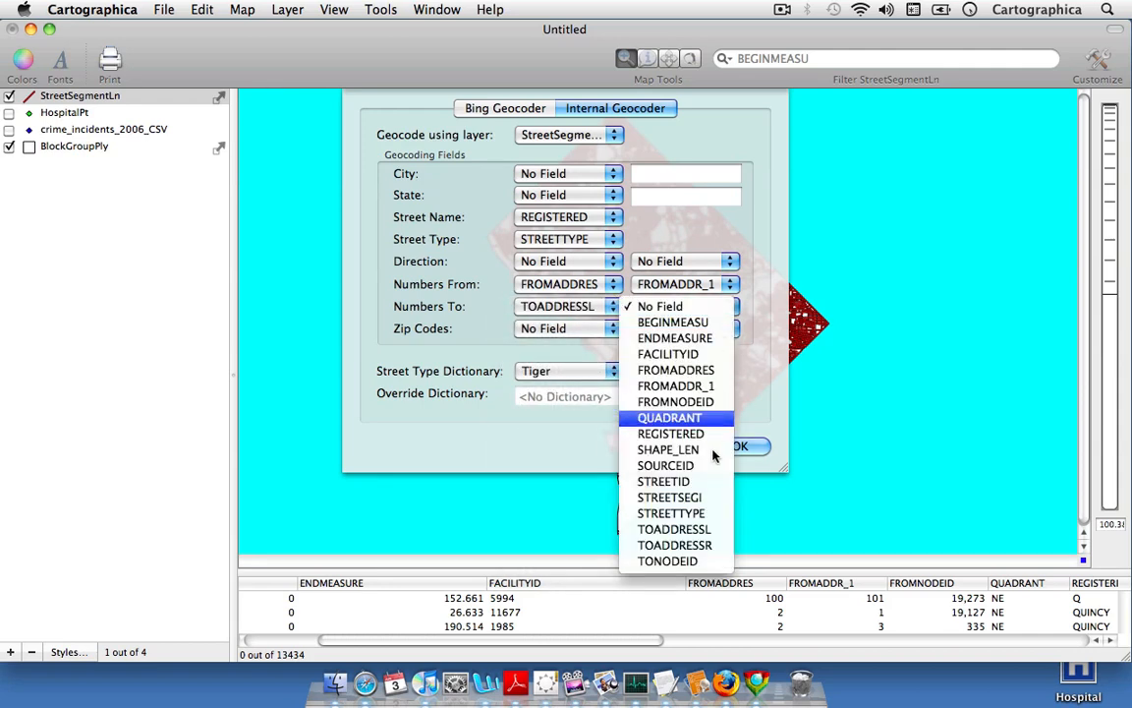
left_click(695, 546)
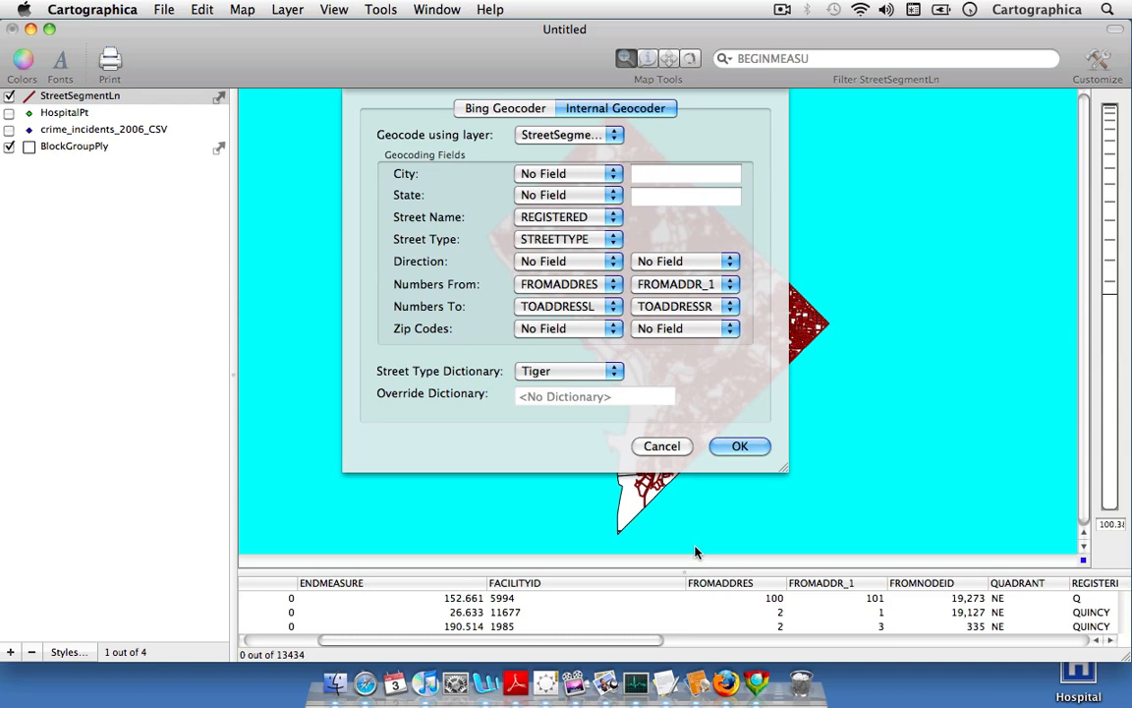
left_click(613, 334)
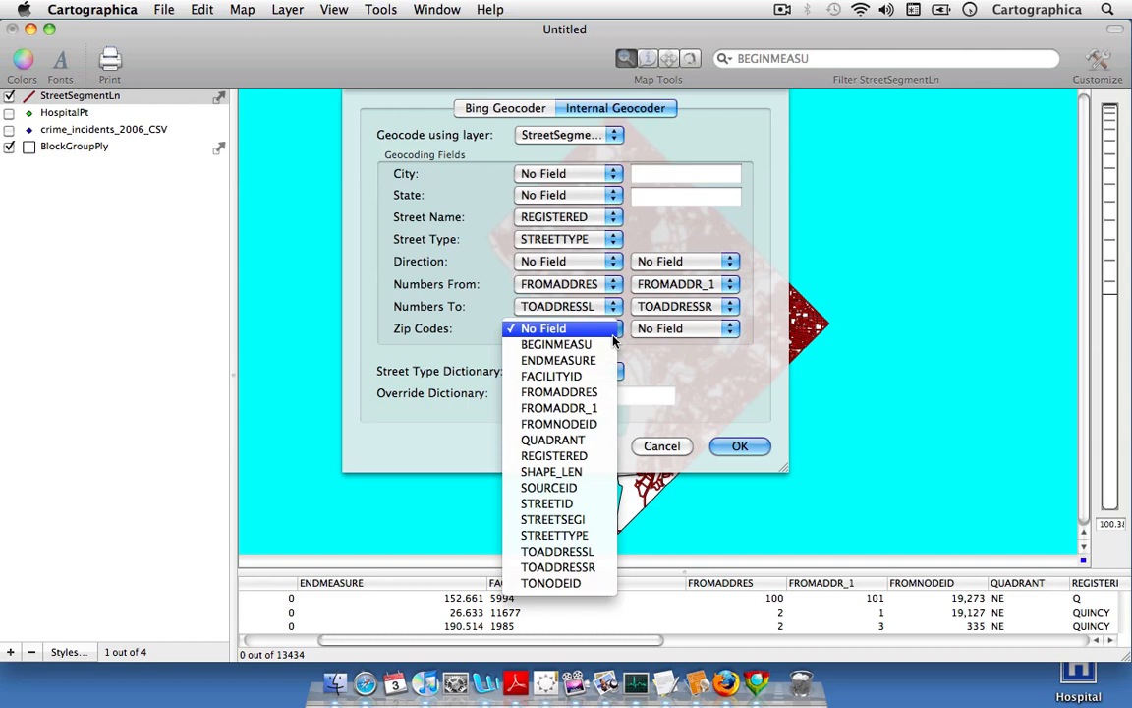
left_click(613, 332)
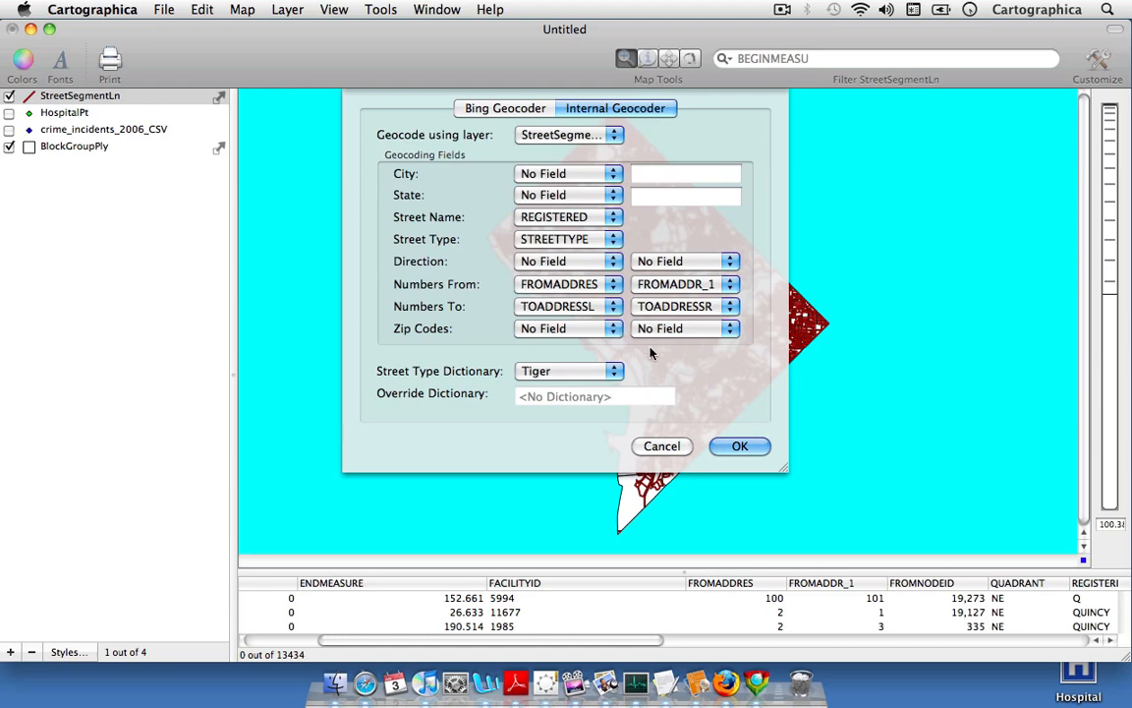
left_click(740, 448)
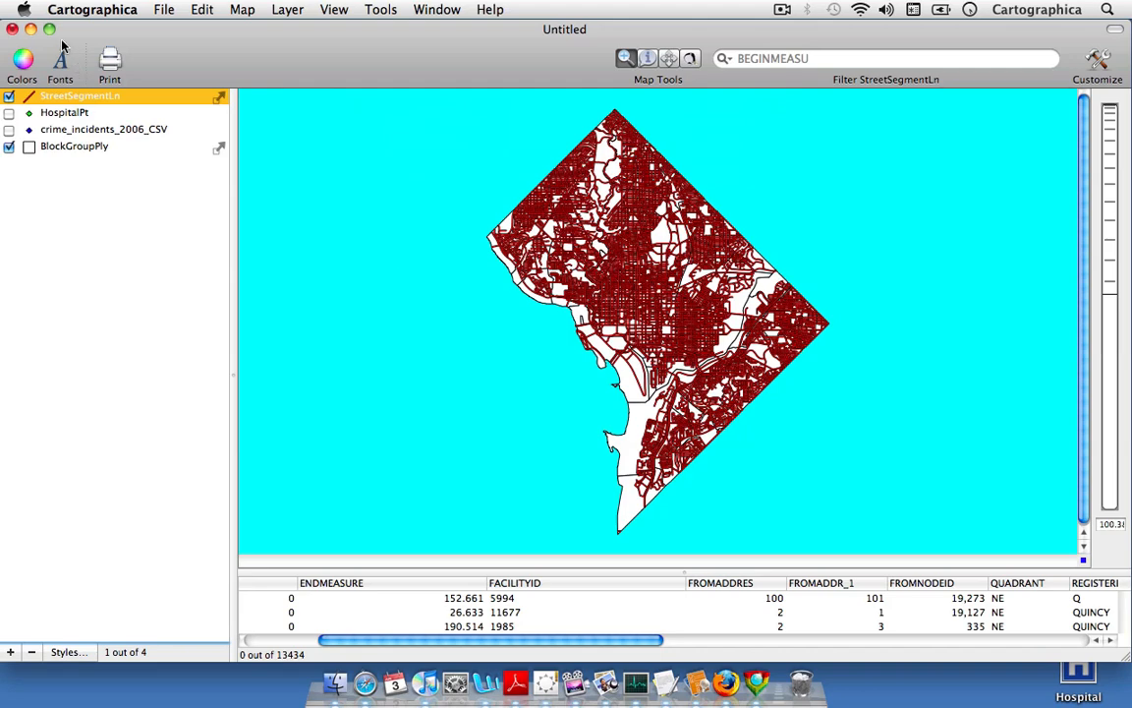
Open DCGIS_FireStnPt.dbf from the Fire Stations folder for import as table data
left_click(159, 12)
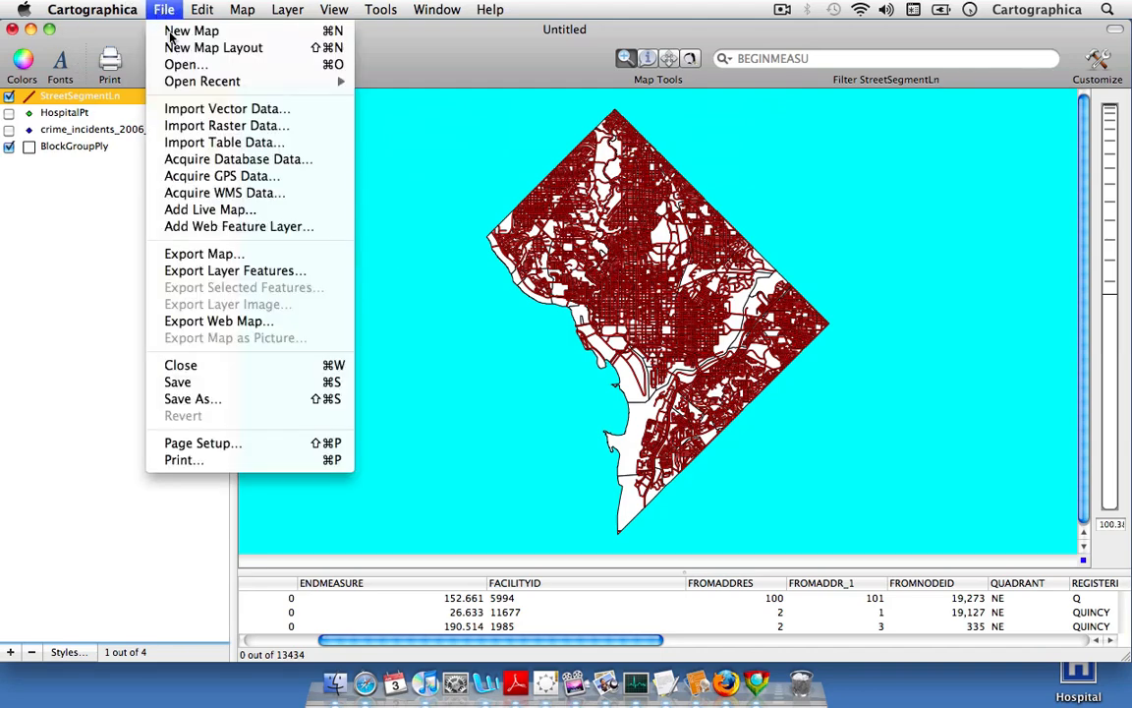
left_click(278, 153)
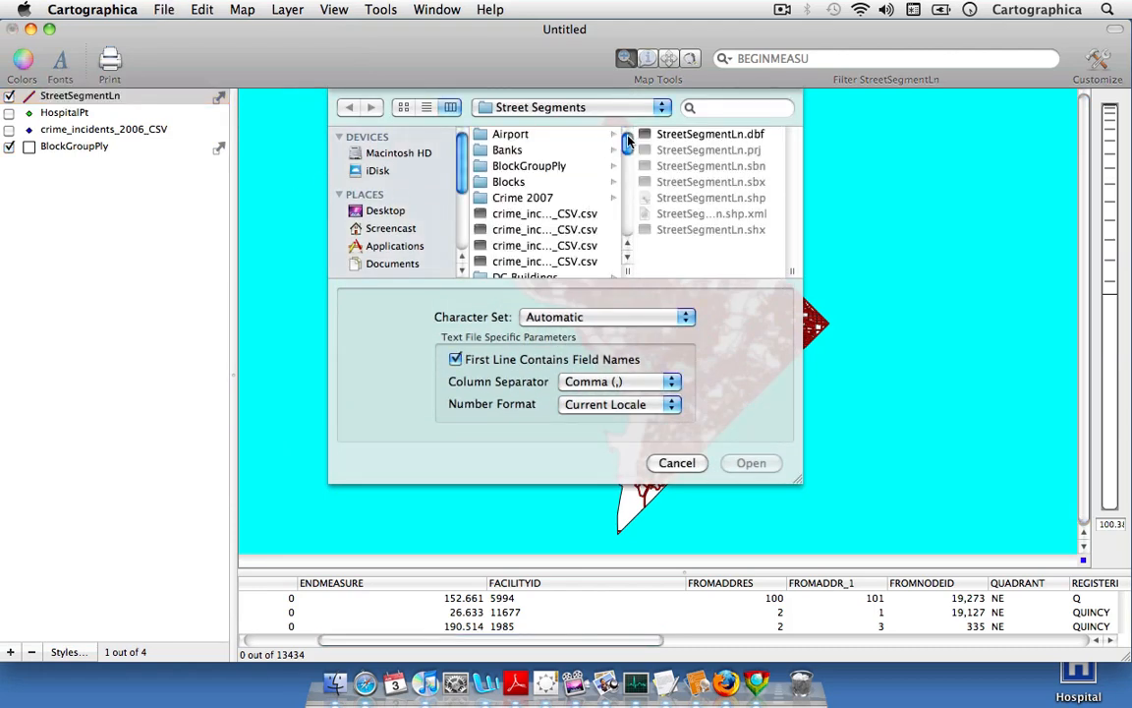
left_click_drag(629, 140, 634, 169)
left_click(546, 177)
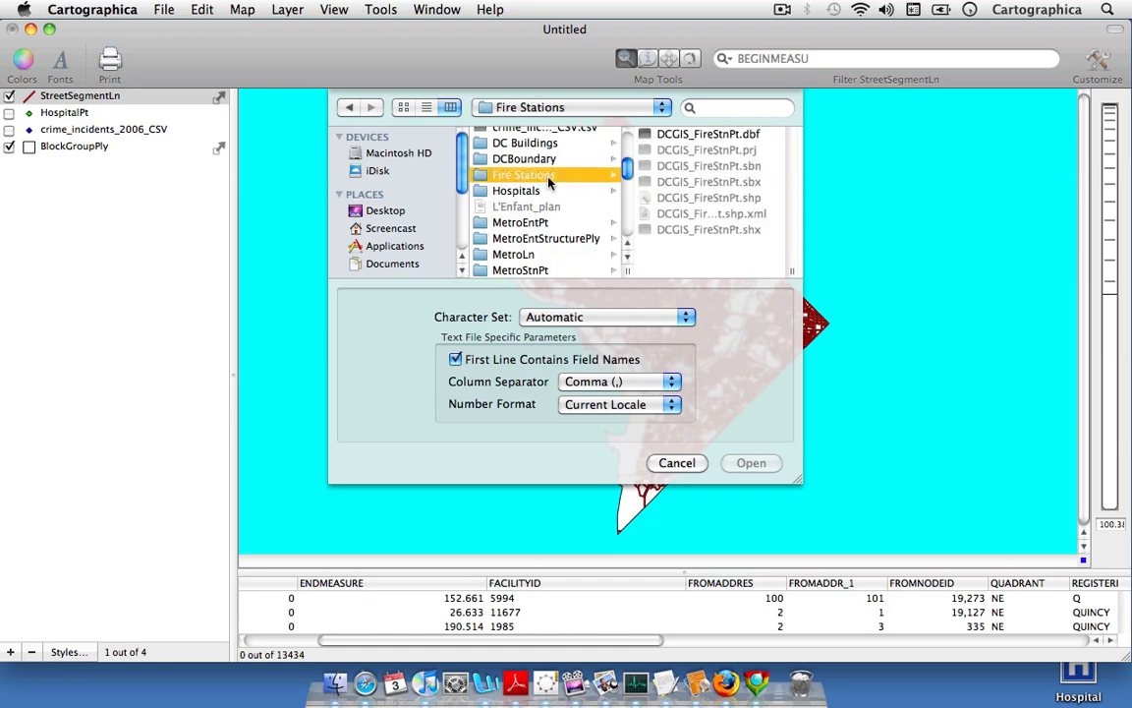
left_click(706, 134)
left_click(750, 463)
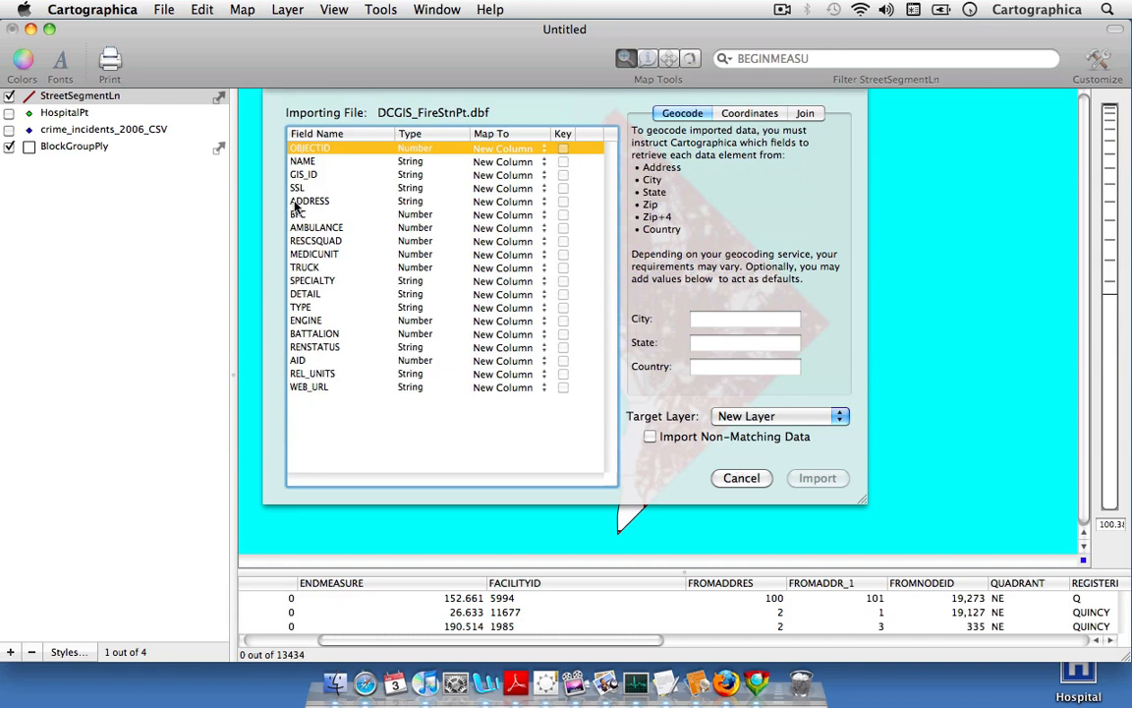
Map the ADDRESS field to Address 1 and import the fire stations as a new geocoded layer
left_click(543, 203)
left_click(543, 213)
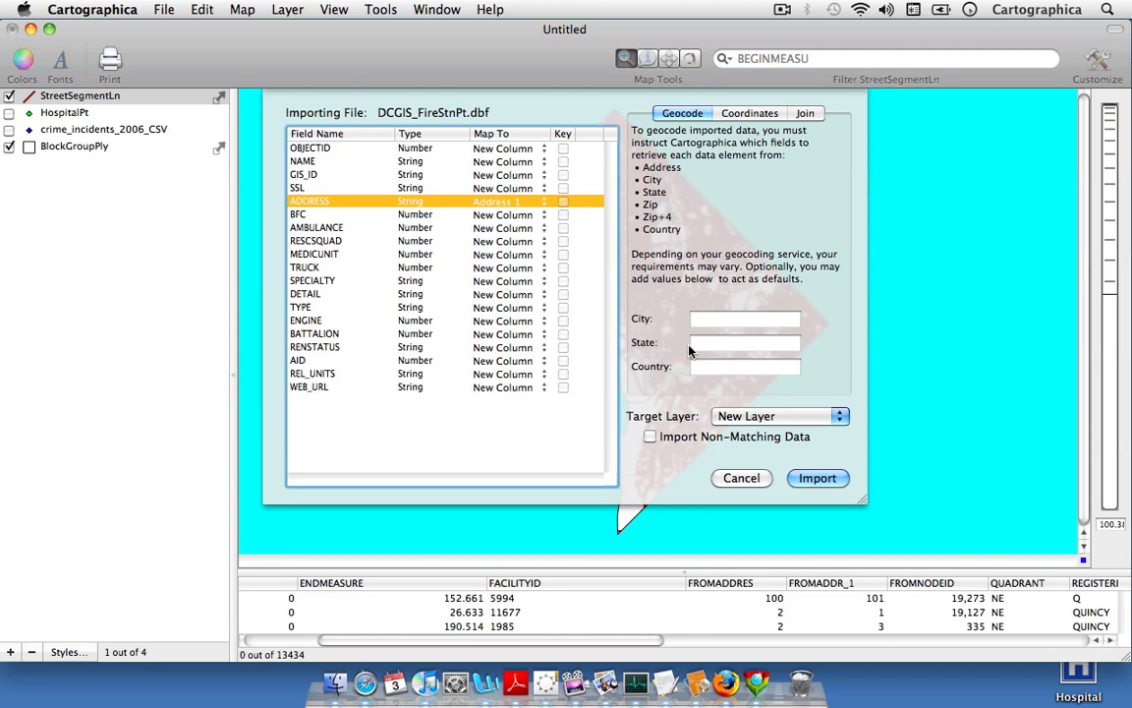
left_click(818, 478)
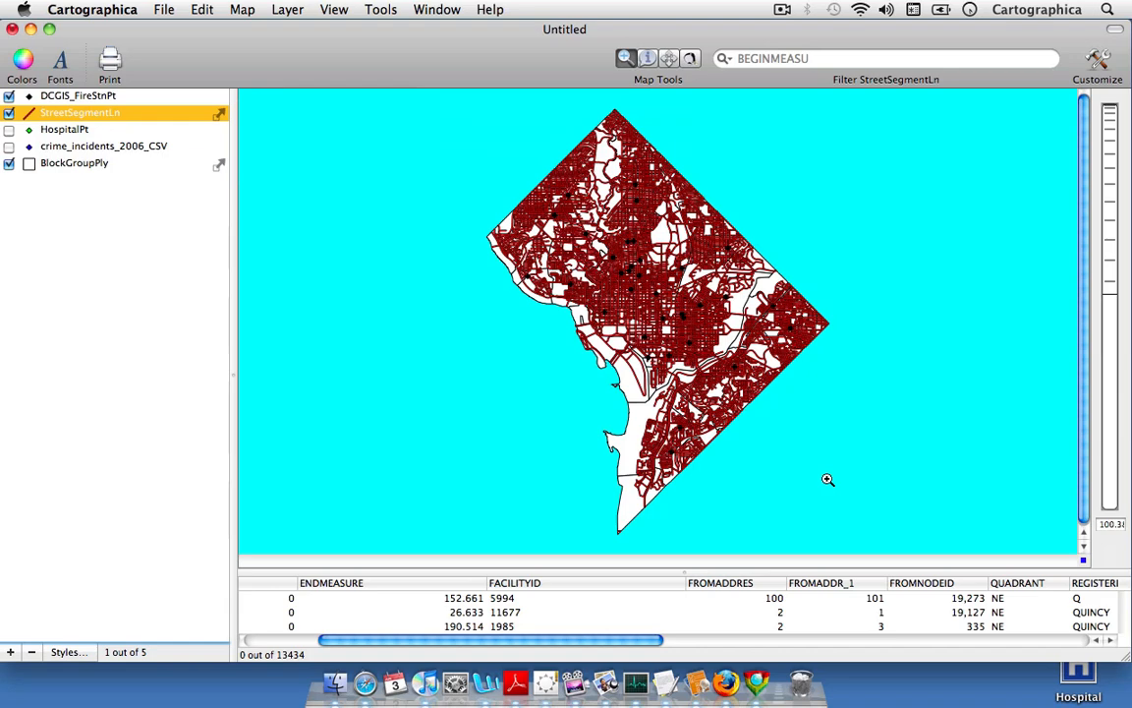
Change the fill colour of the DCGIS_FireStnPt default style to Cyan and close the style settings
double_click(59, 96)
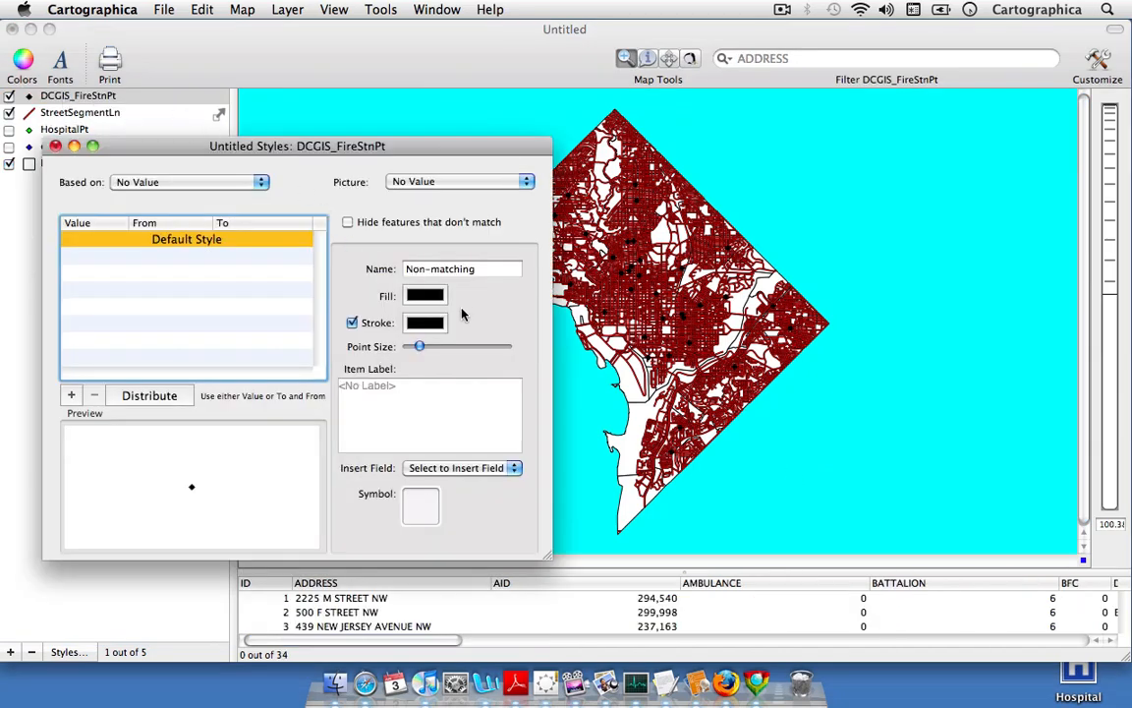
left_click(424, 294)
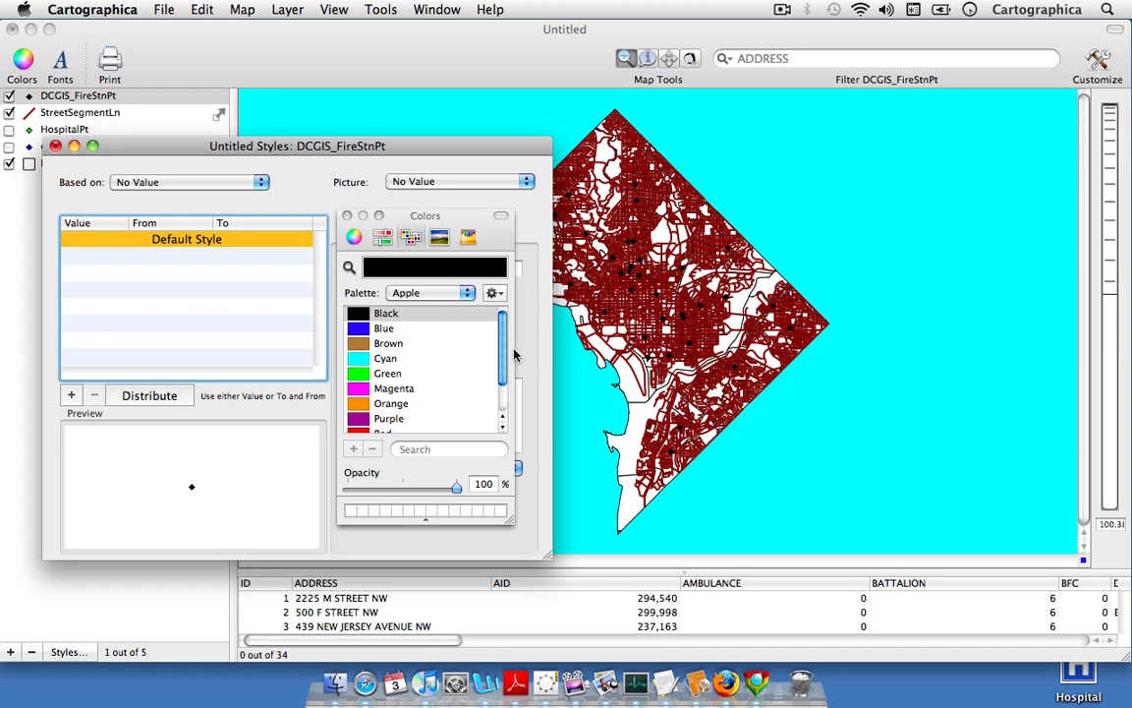
left_click_drag(503, 351, 503, 385)
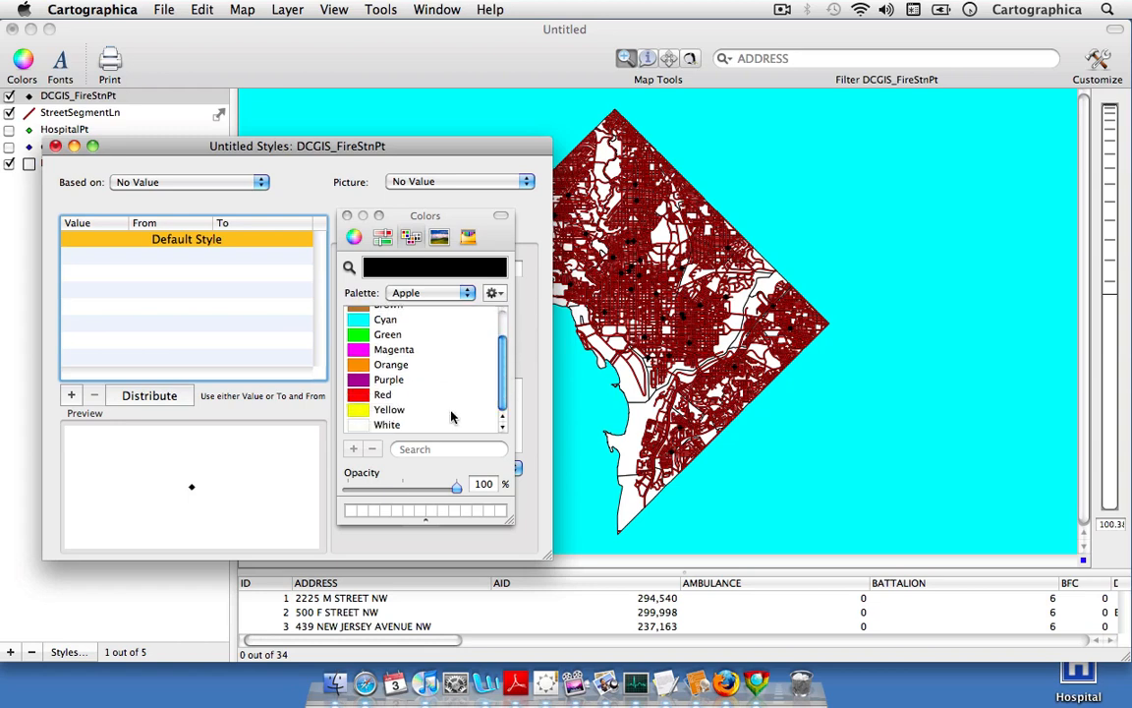
left_click(366, 320)
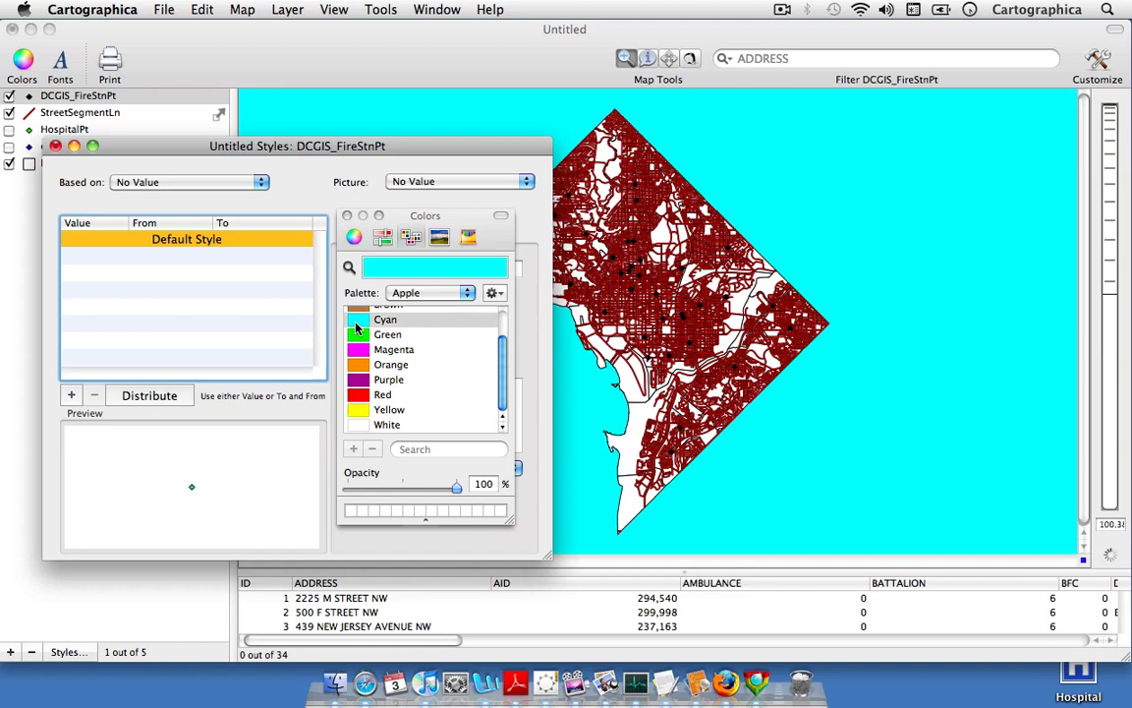
left_click(347, 216)
left_click(55, 146)
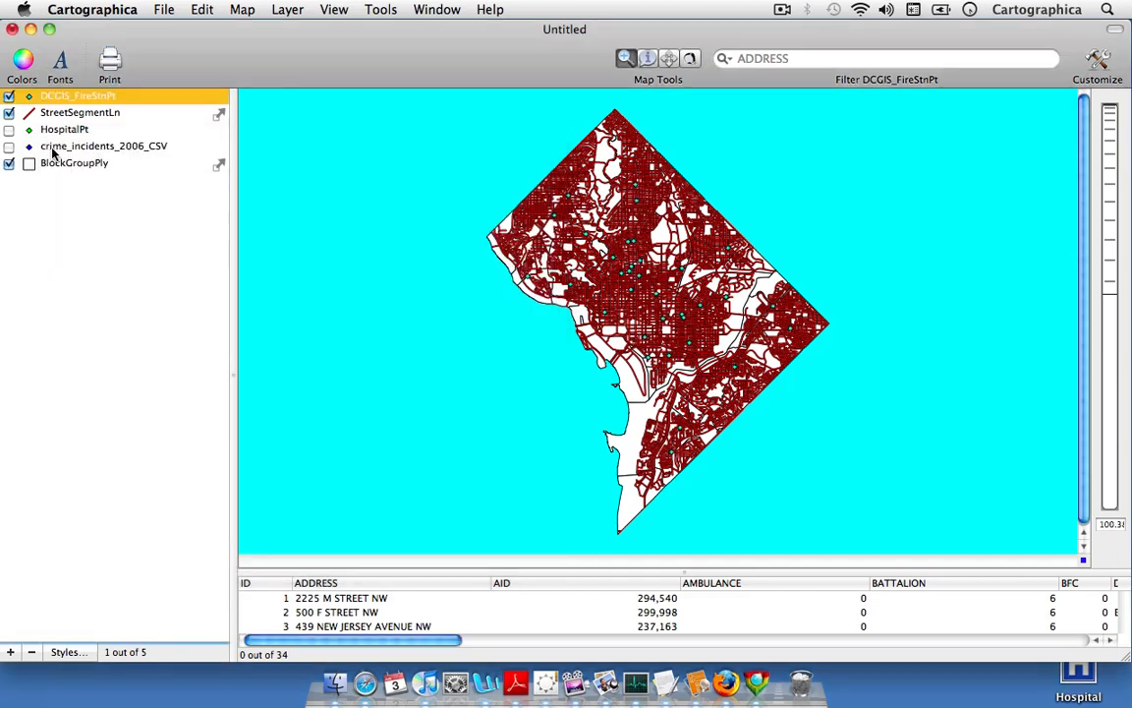